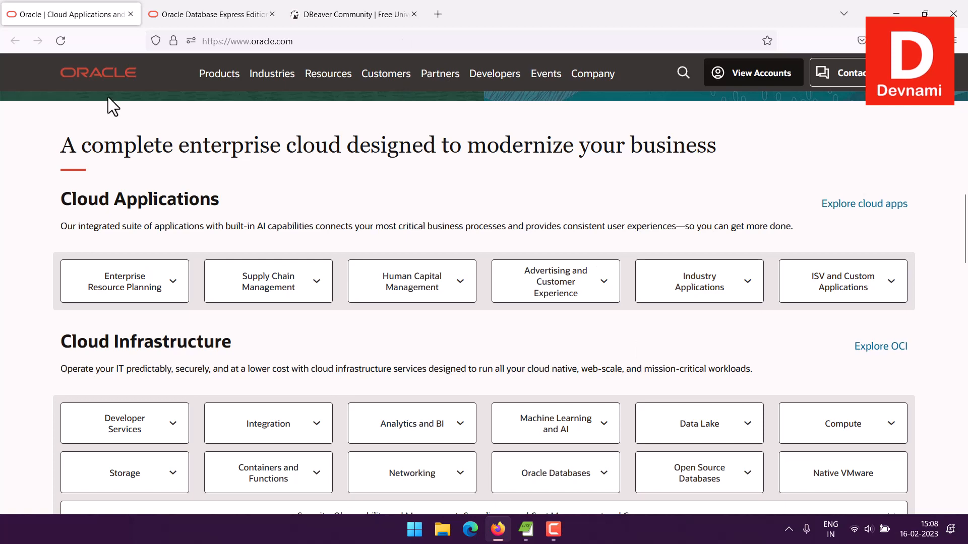
Examine the Oracle Database XE Downloads page for the 21c Express Edition packages for Windows and Linux
left_click(179, 22)
left_click_drag(101, 179, 311, 179)
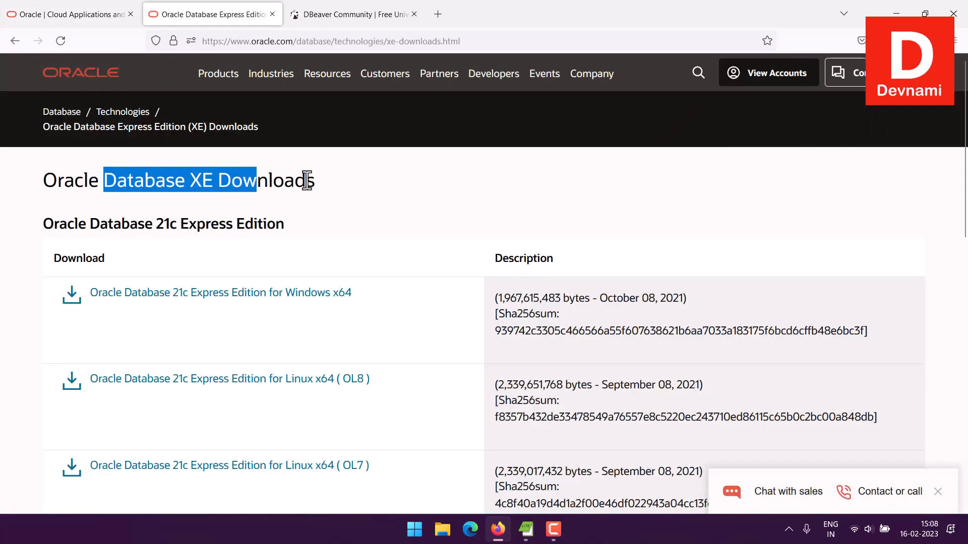
left_click(311, 180)
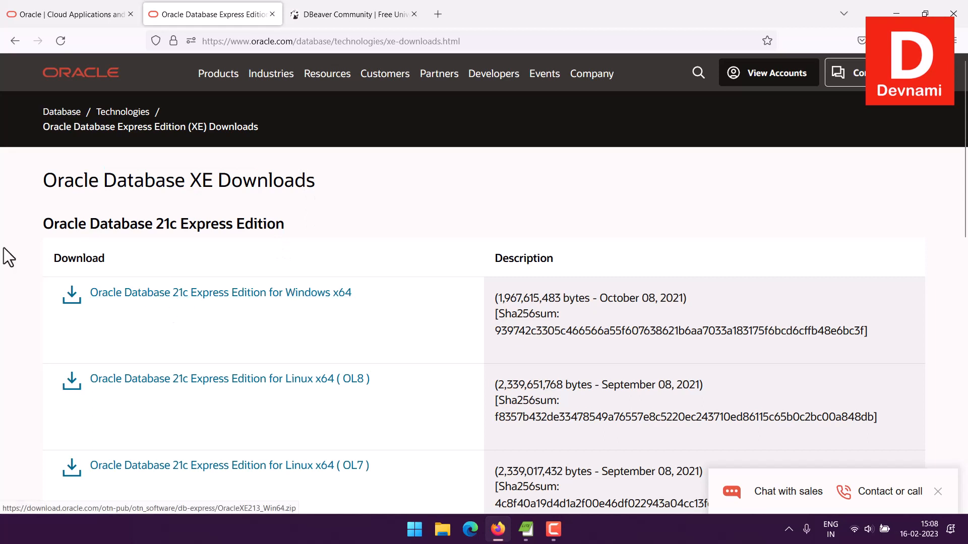
scroll(4, 242, "down", 2)
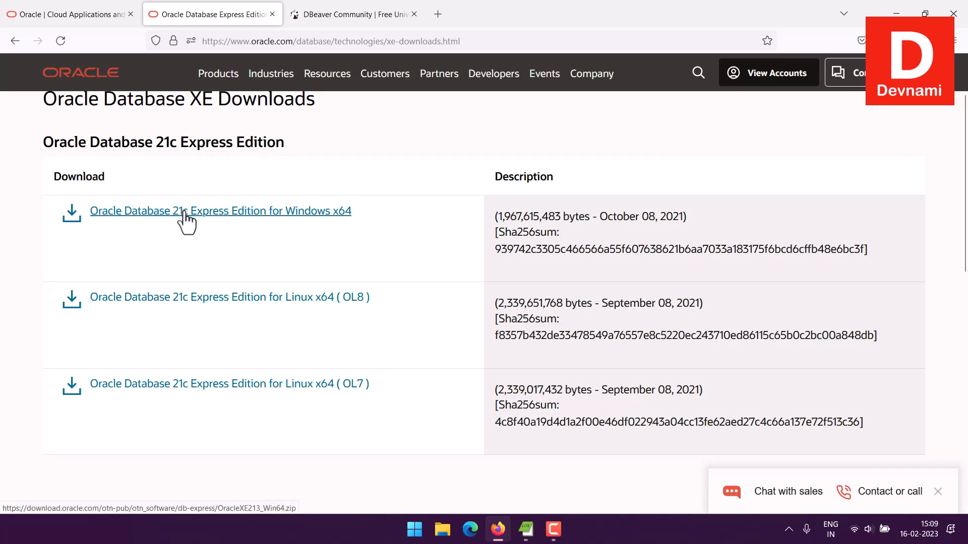
scroll(186, 221, "down", 2)
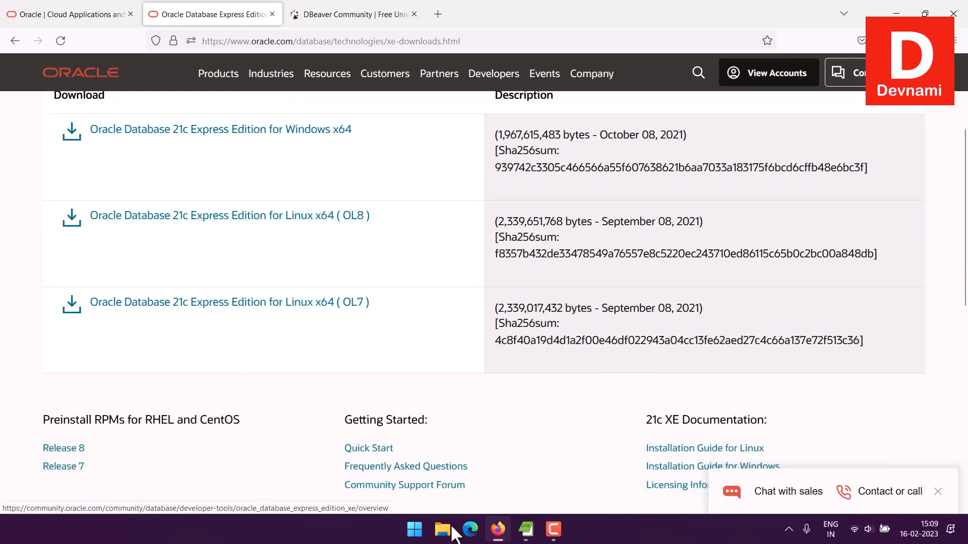
Open SQL Plus from the Oracle - OraDB21Home1 program group to check the installation, and close its window
left_click(406, 538)
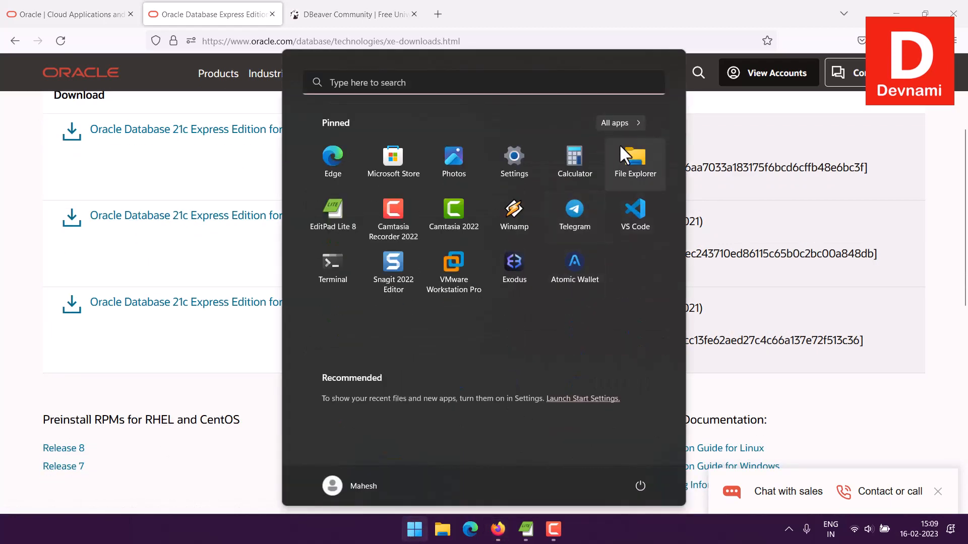
left_click(623, 122)
scroll(506, 313, "down", 10)
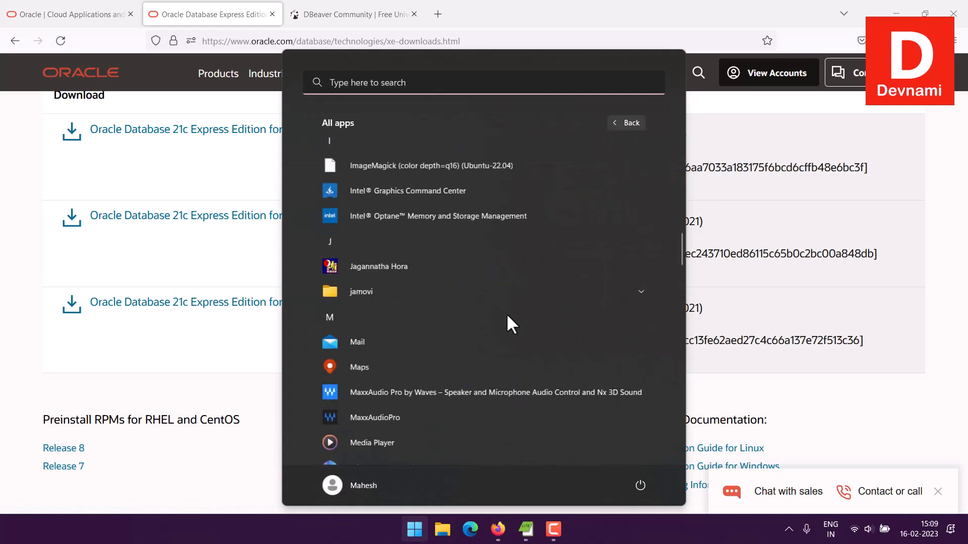
scroll(507, 318, "down", 4)
scroll(412, 252, "up", 2)
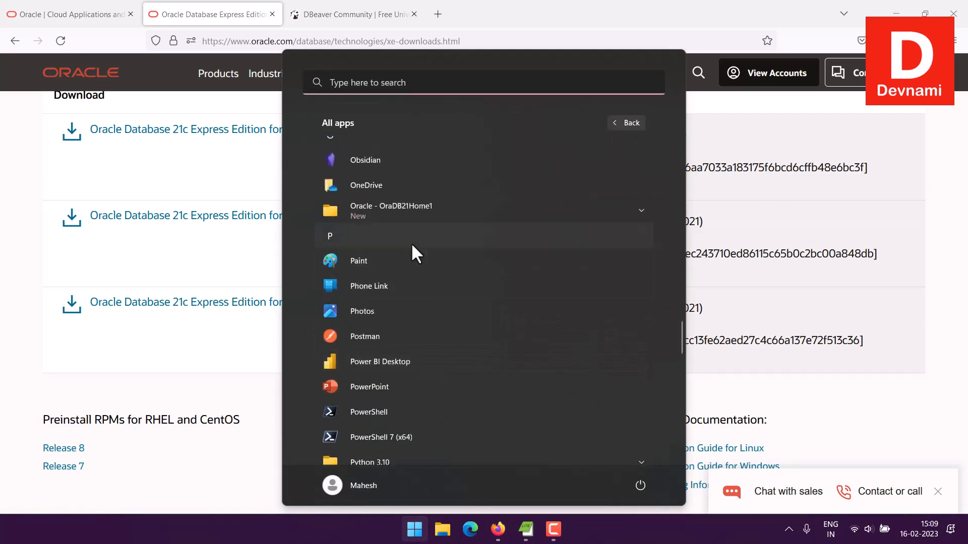
left_click(407, 215)
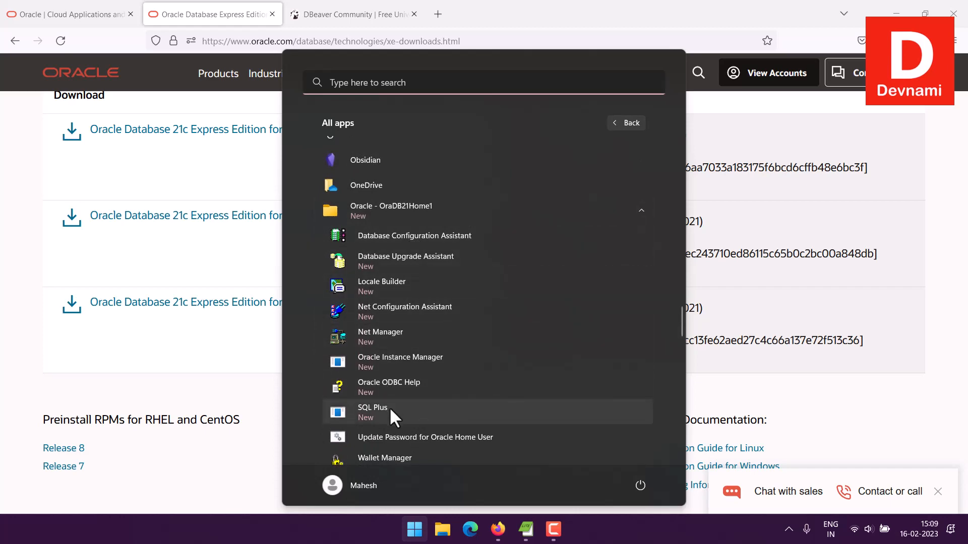
left_click(168, 345)
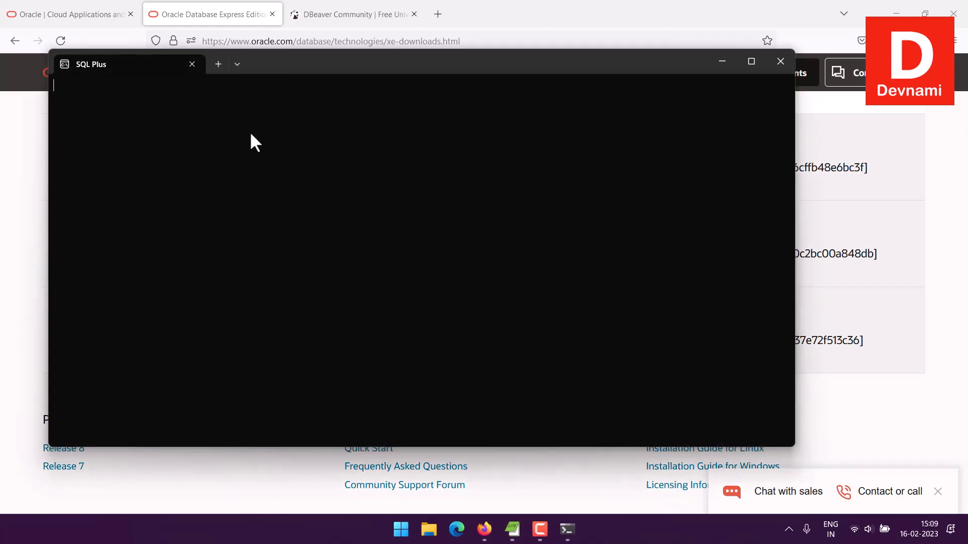
left_click_drag(278, 67, 299, 119)
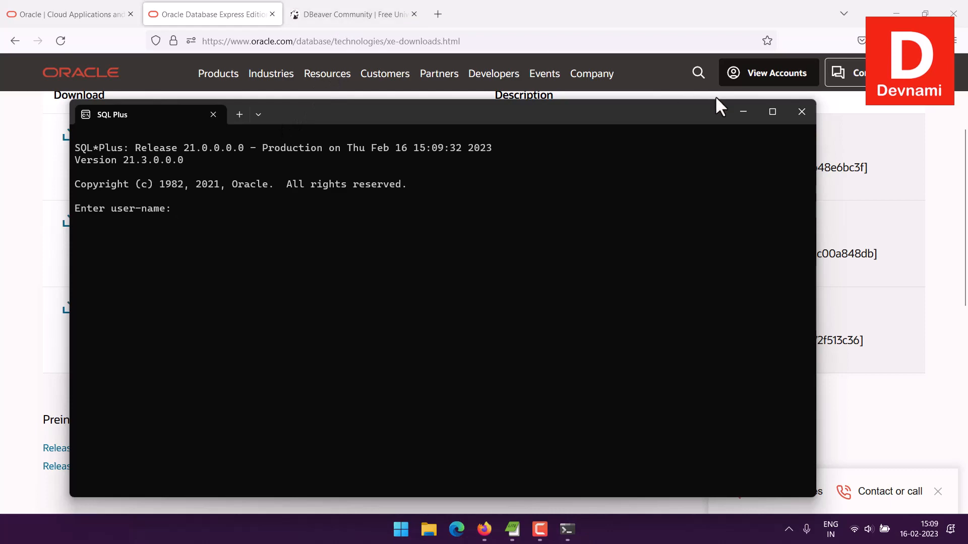
left_click(804, 111)
Examine the DBeaver Community download page for the available version and installers
left_click(324, 22)
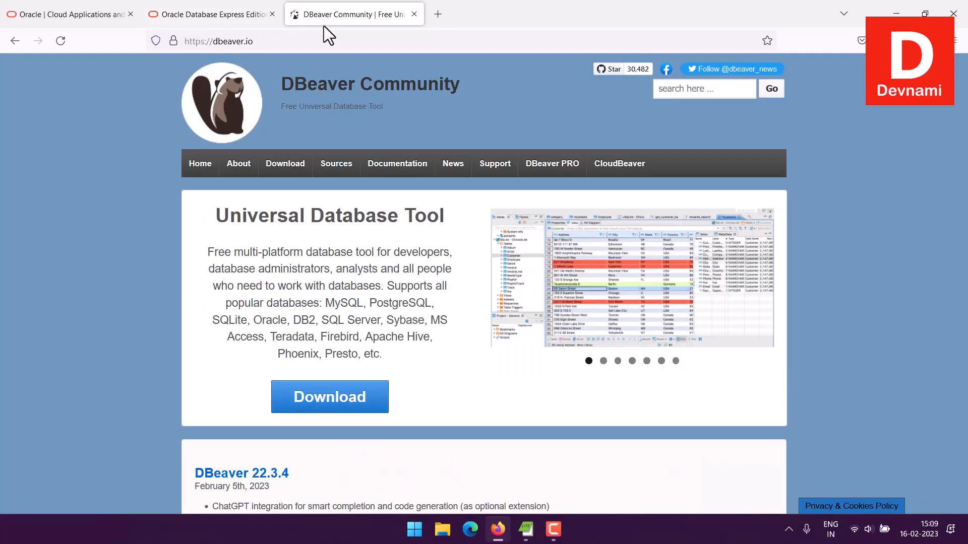
left_click(366, 402)
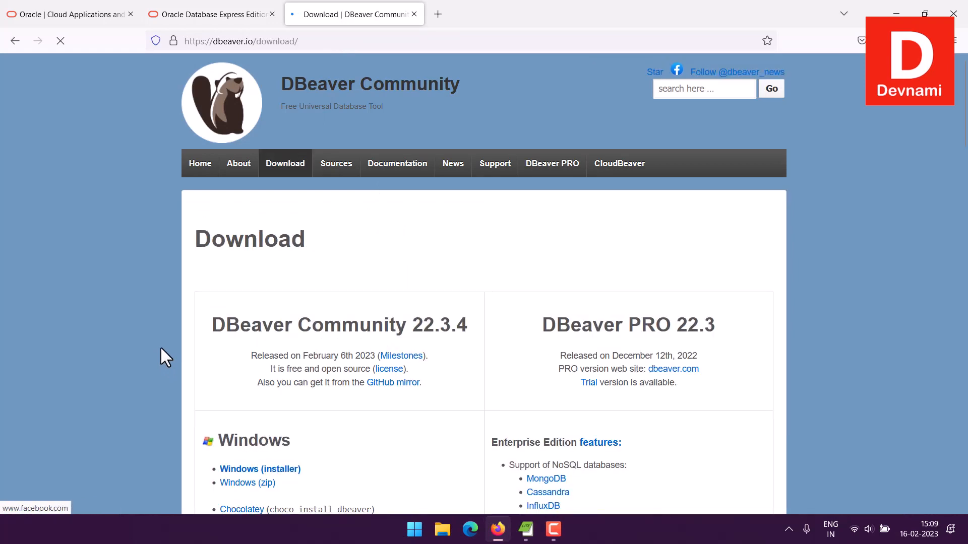
scroll(166, 315, "down", 3)
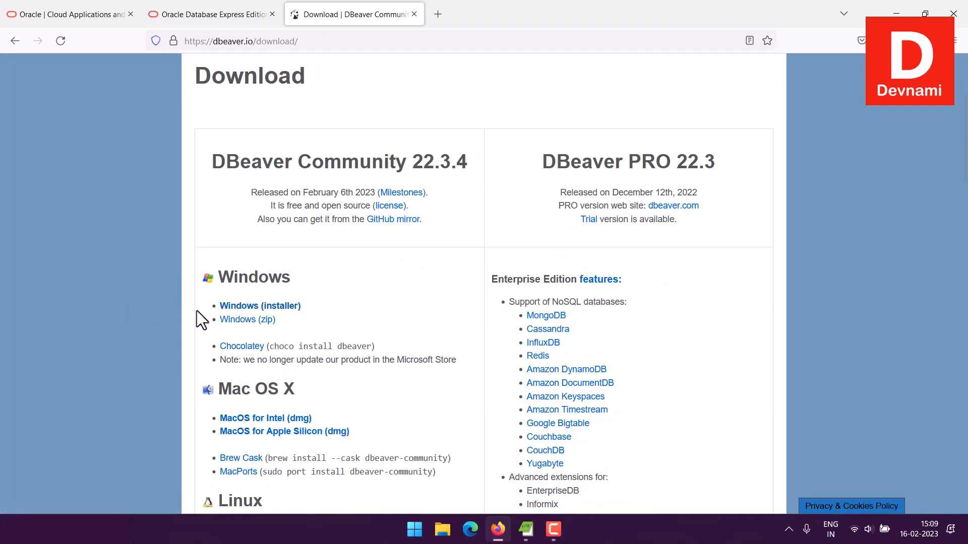
scroll(197, 311, "down", 2)
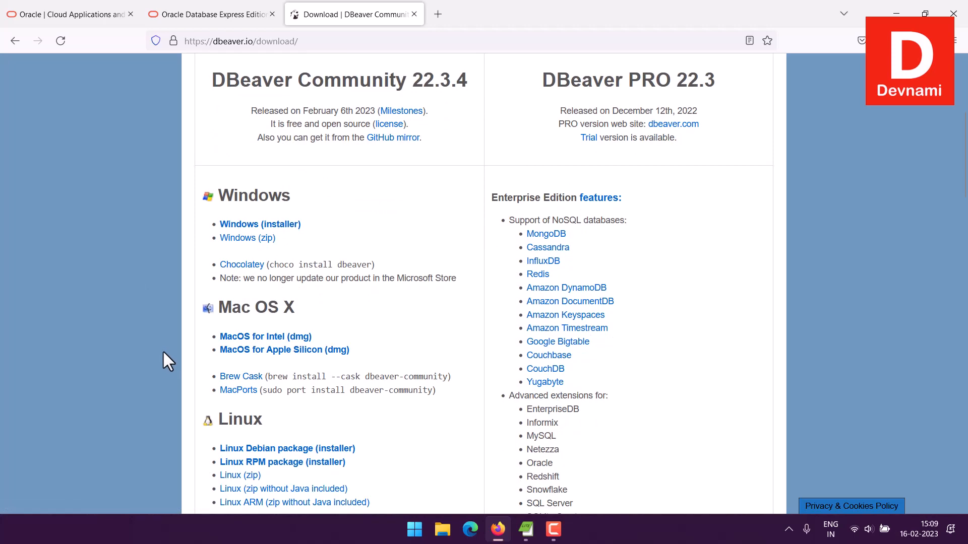
scroll(152, 233, "up", 4)
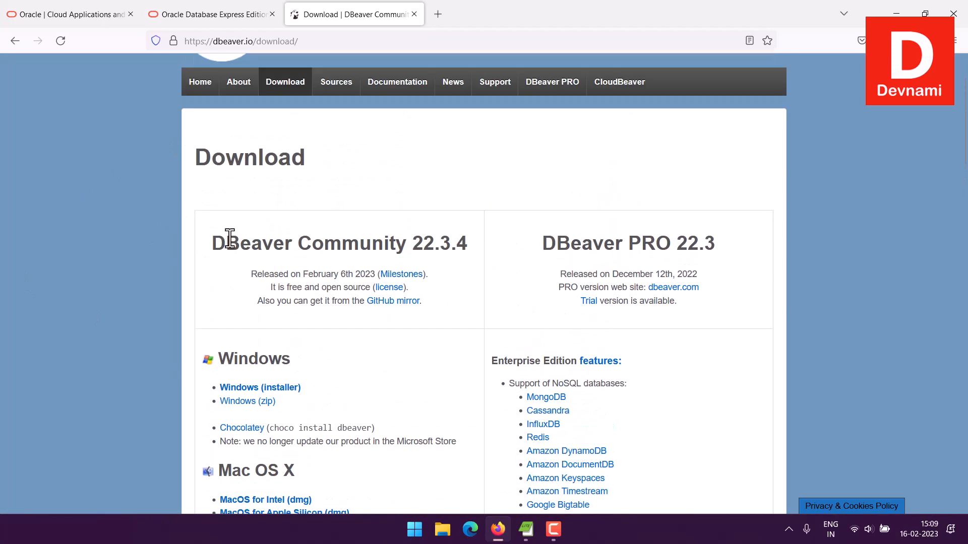
left_click_drag(230, 238, 474, 293)
left_click(473, 293)
scroll(135, 233, "up", 2)
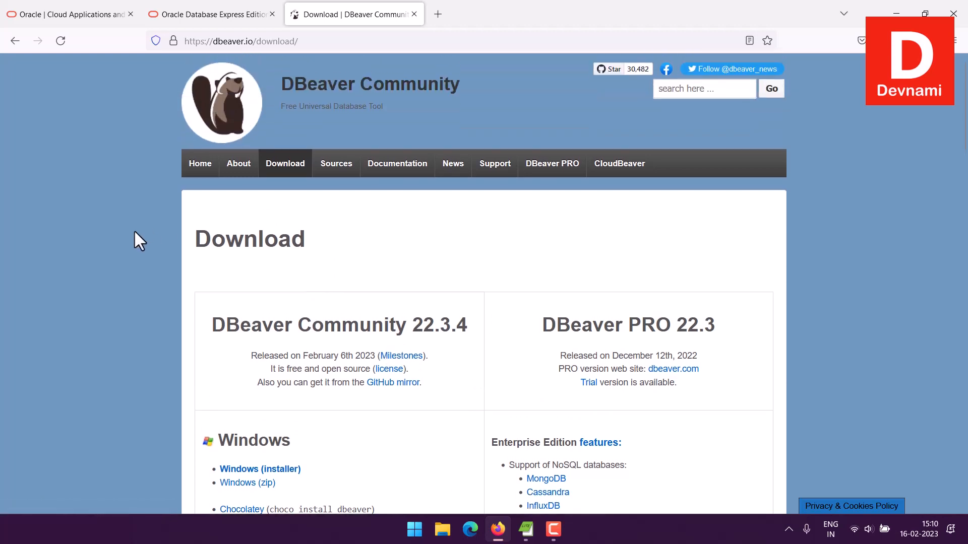
Launch the installed DBeaver application, dismiss the tip of the day and maximize the window
left_click(414, 530)
left_click(348, 83)
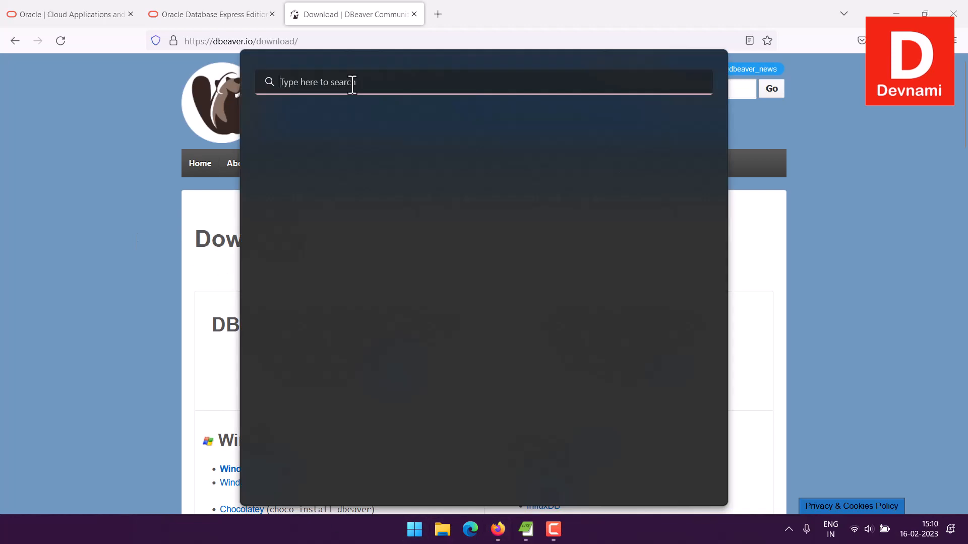
type("dbeaver")
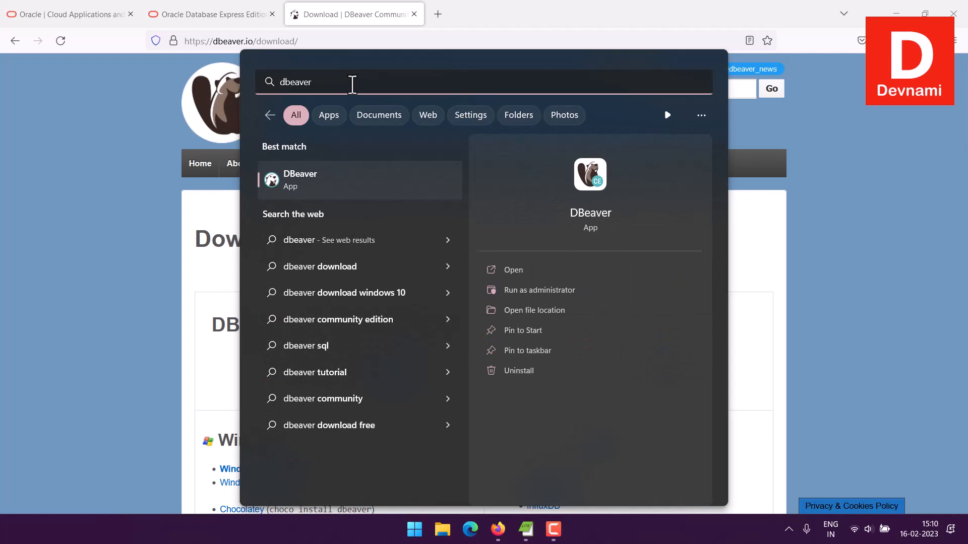
left_click(516, 272)
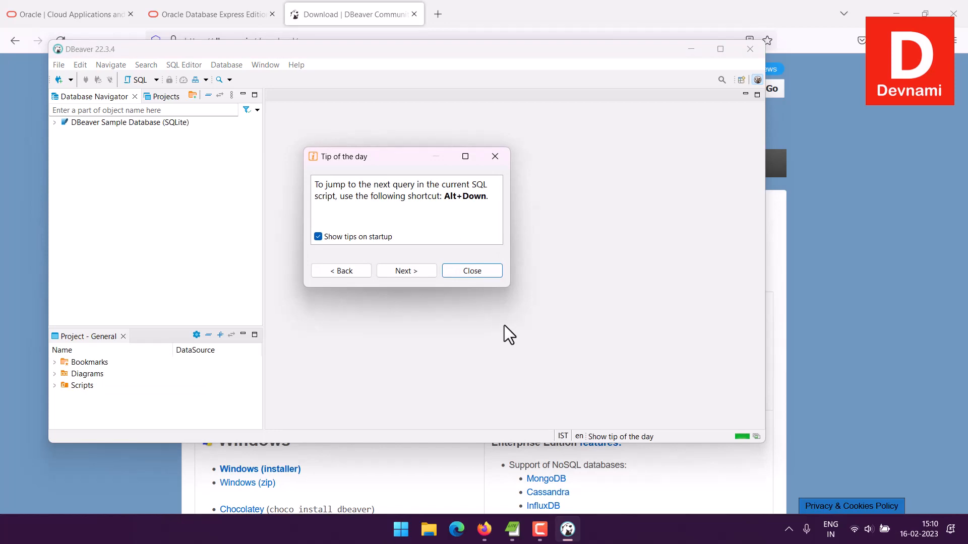
left_click(484, 271)
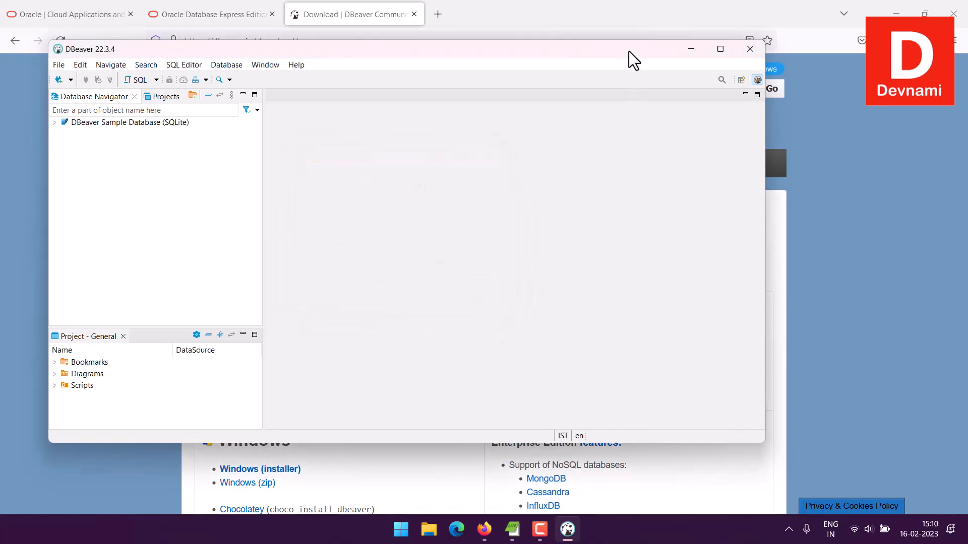
double_click(628, 50)
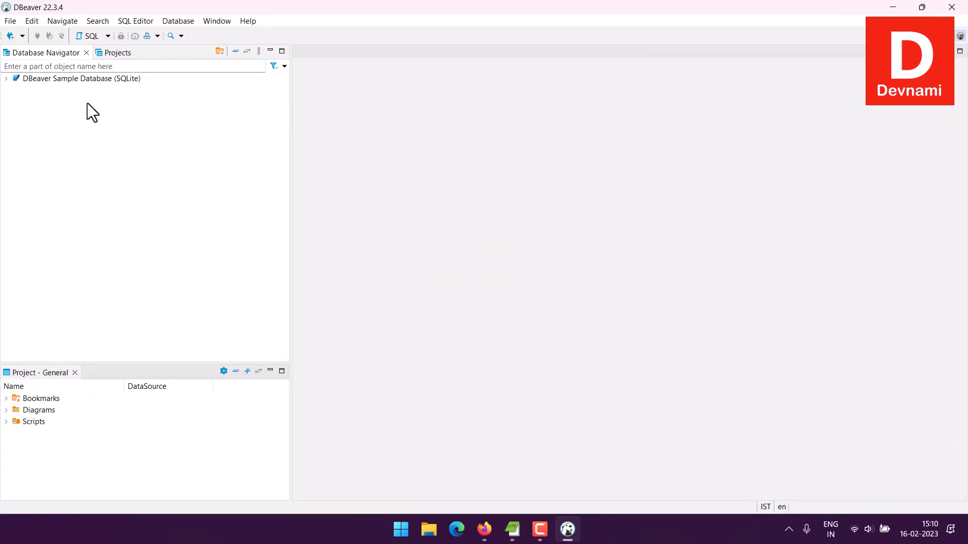
Start a new database connection of type Oracle
left_click(23, 36)
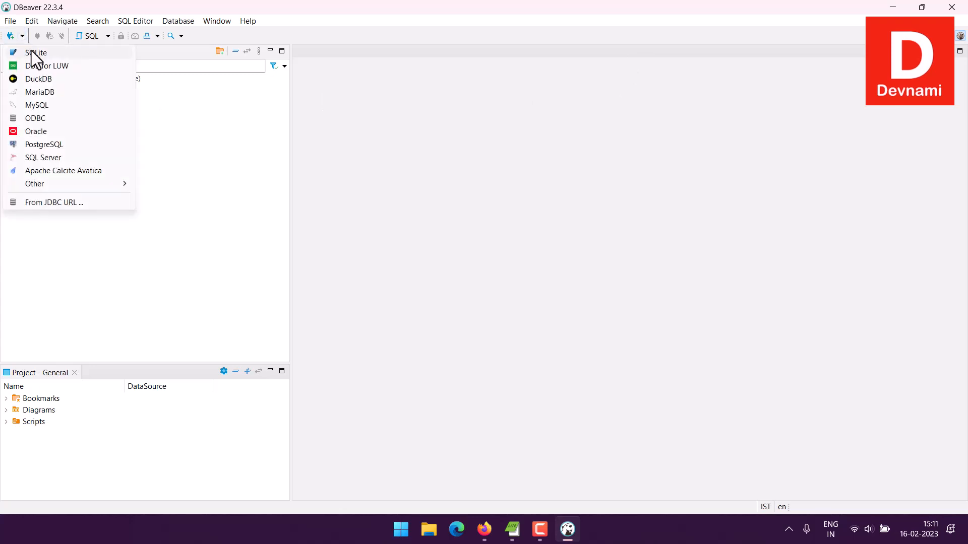
left_click(36, 132)
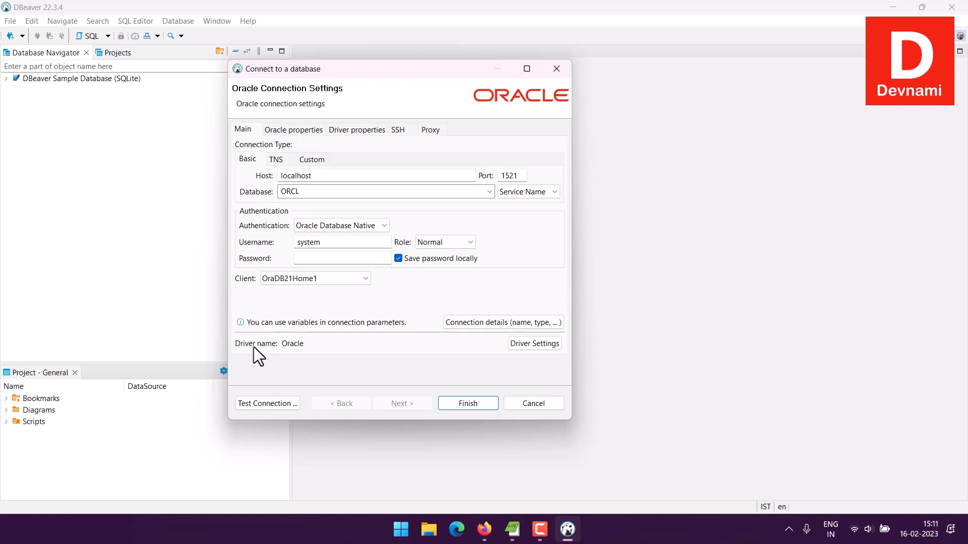
Review the Oracle driver's settings, libraries, driver properties and advanced parameters, and close them without changes
left_click(538, 345)
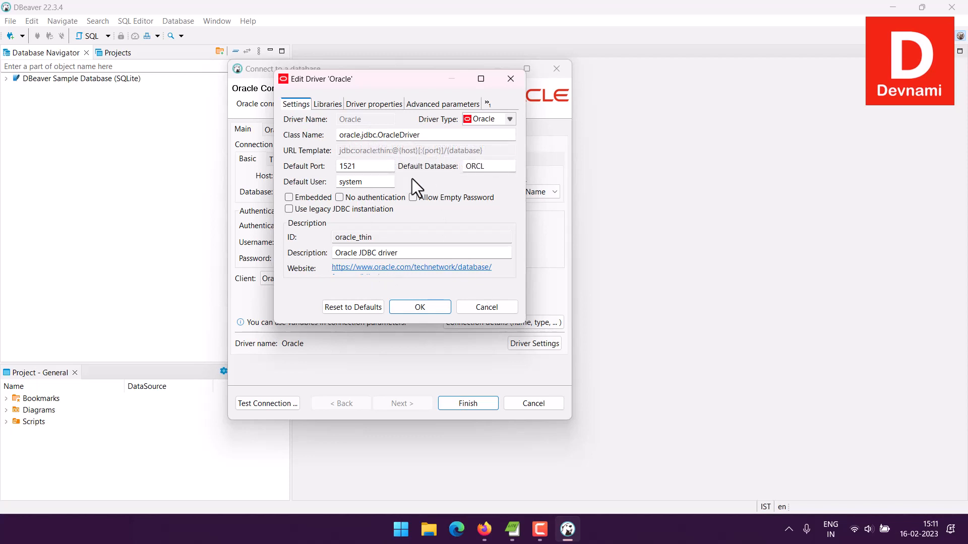
left_click(334, 104)
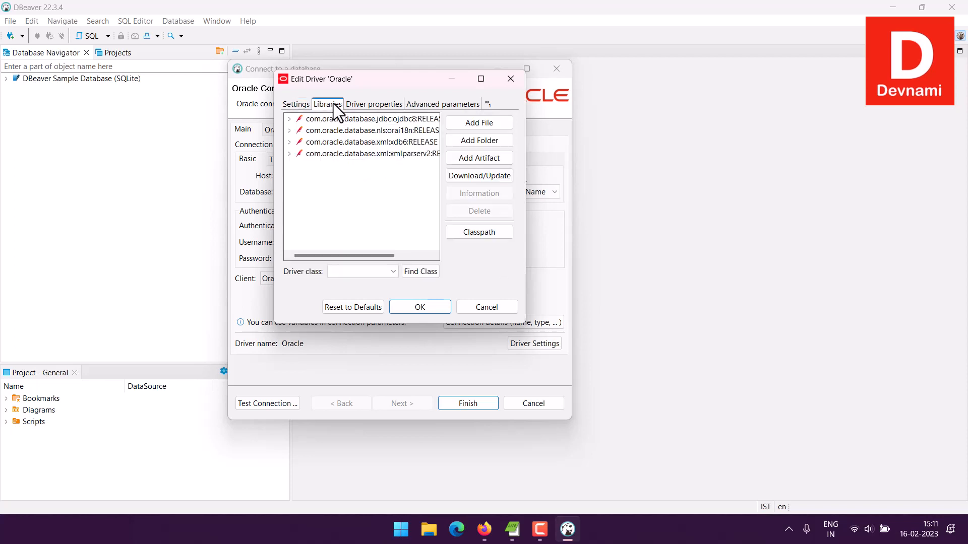
left_click_drag(355, 256, 322, 250)
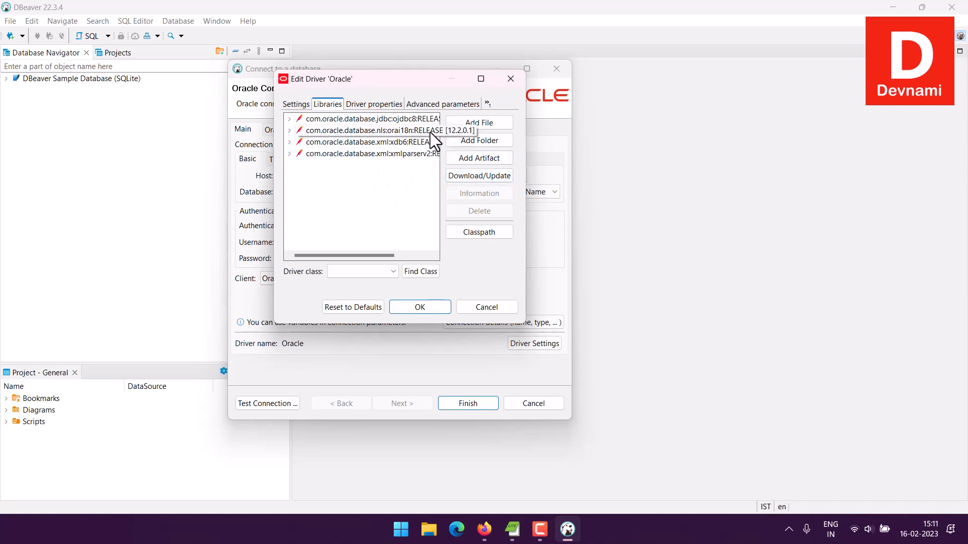
left_click(382, 104)
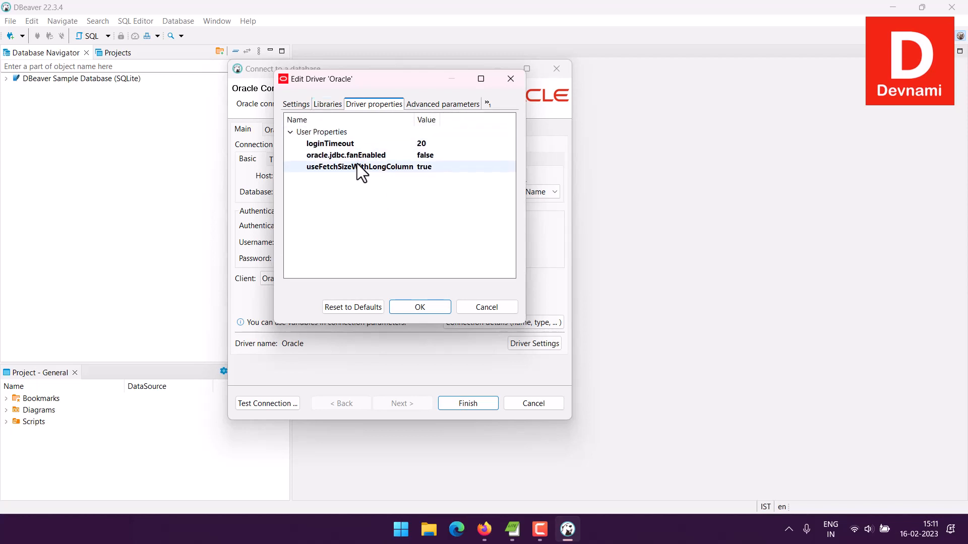
left_click(416, 105)
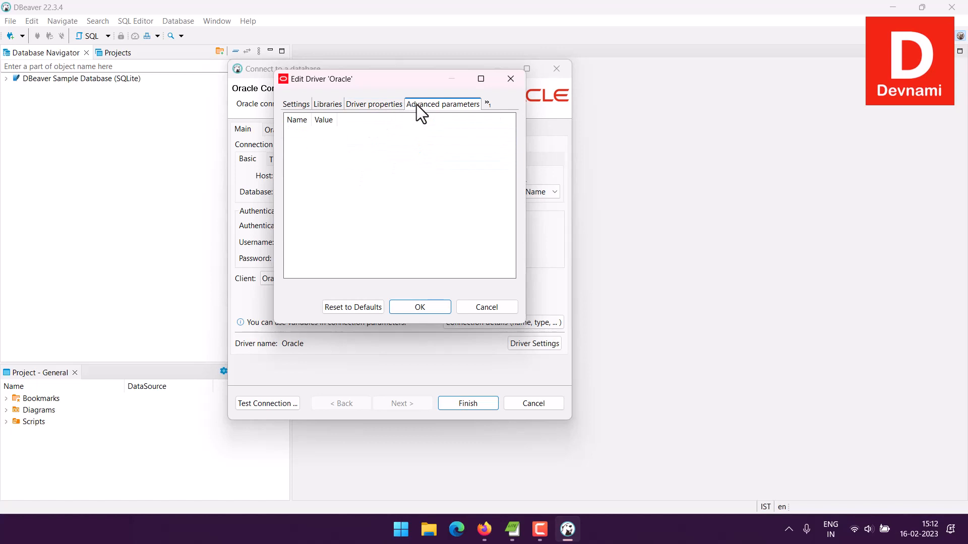
left_click(488, 104)
left_click(510, 79)
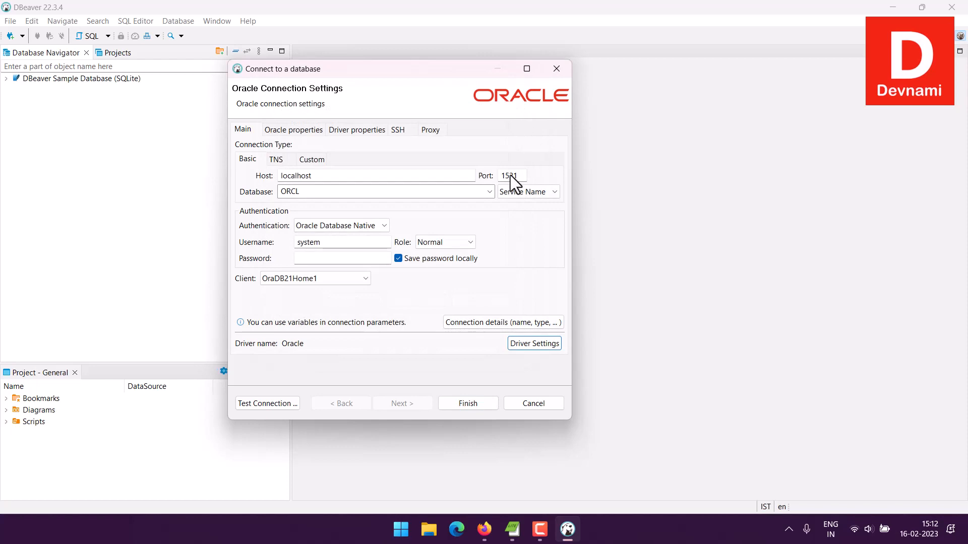
Review the host, port and database fields of the Oracle connection
left_click(323, 177)
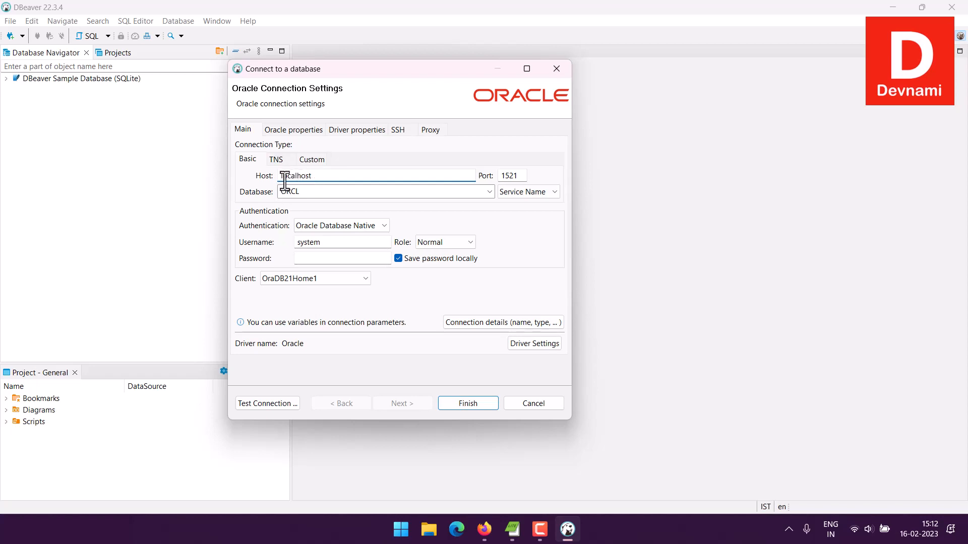
left_click_drag(285, 181, 330, 182)
left_click(330, 182)
double_click(324, 176)
left_click(331, 175)
left_click(518, 177)
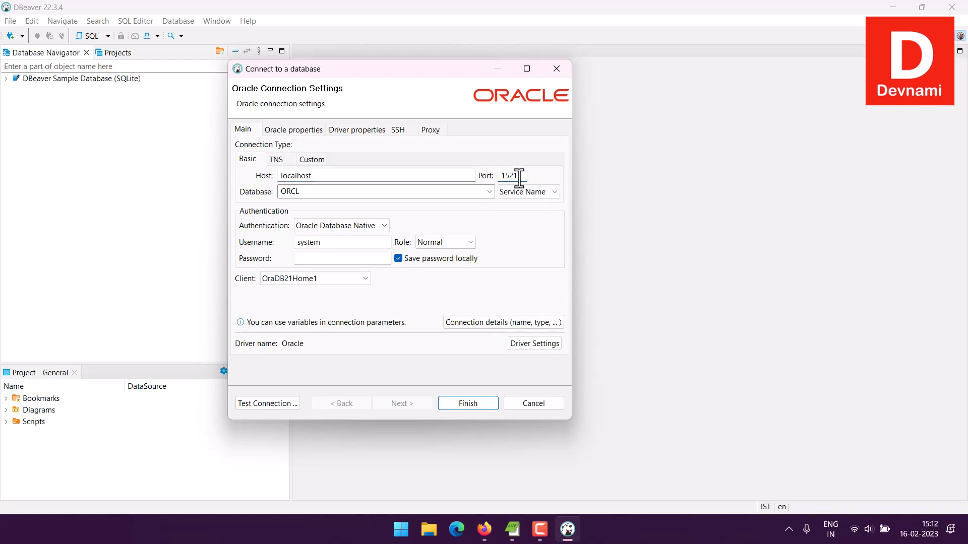
left_click(335, 192)
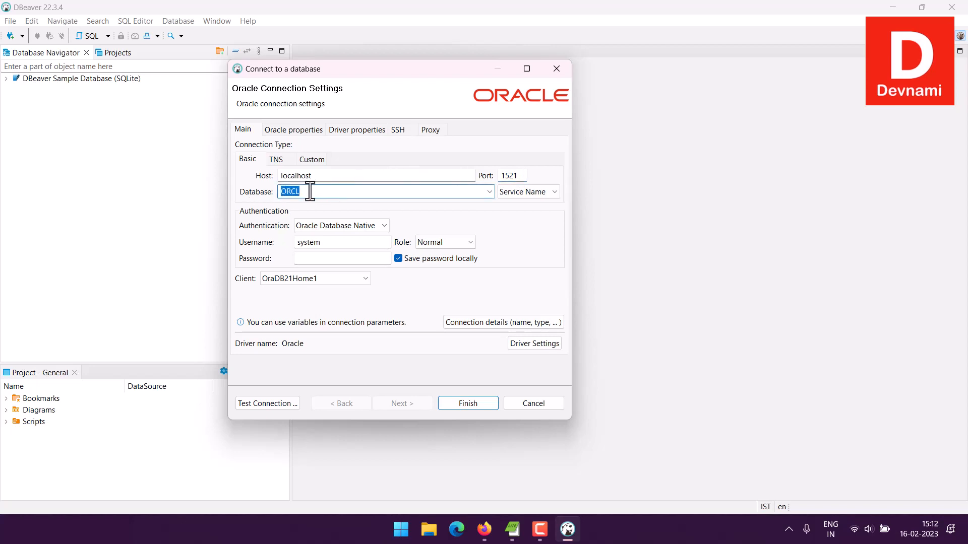
Set the Oracle connection's database to XEPDB1, identified by Service Name
left_click(510, 195)
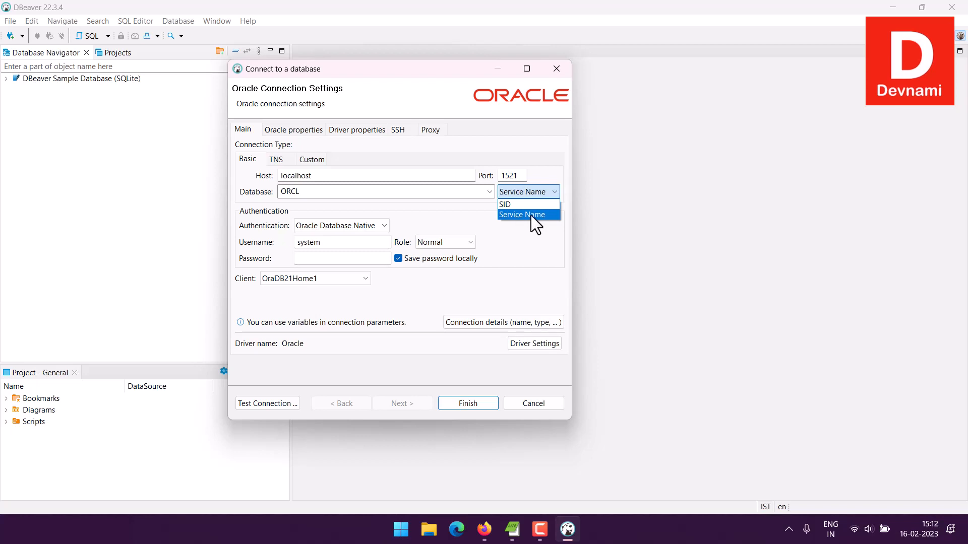
left_click(524, 215)
double_click(320, 192)
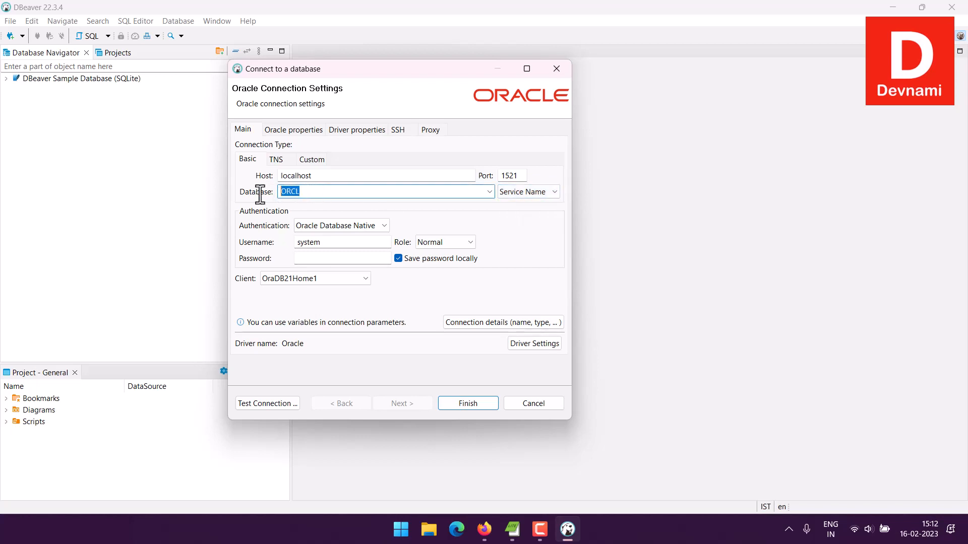
key("BackSpace")
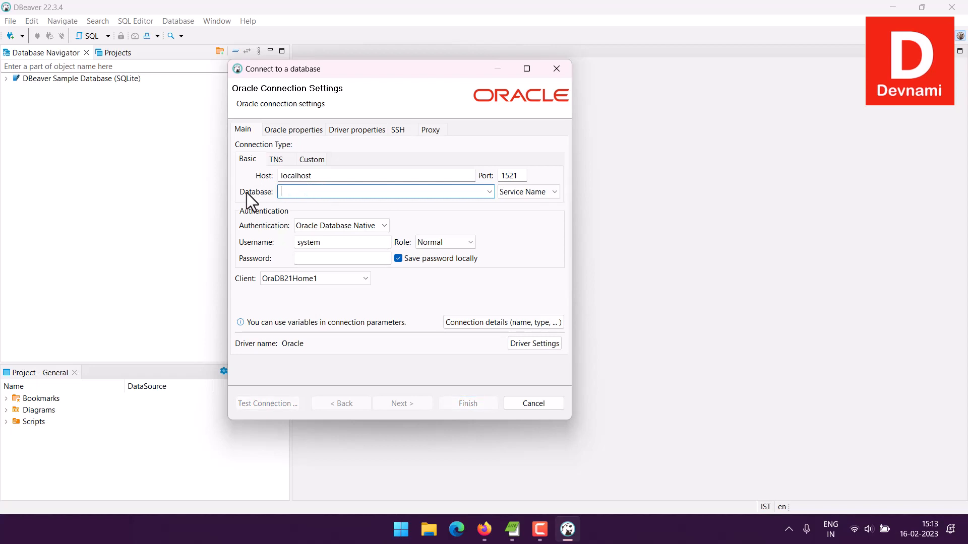
type("XE")
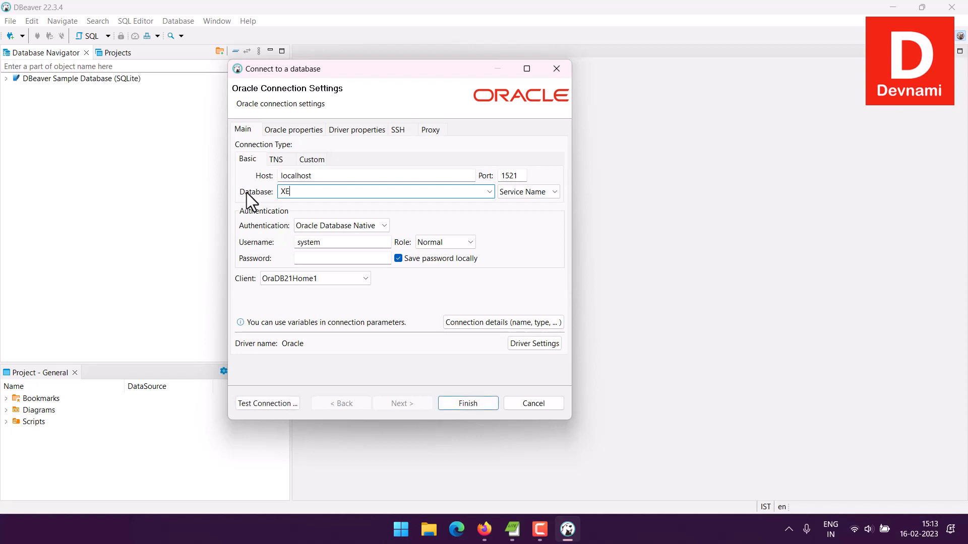
type("PDB1")
Keep Oracle Database Native authentication and set the username to SYS with the SYSDBA role
left_click(325, 228)
left_click(325, 228)
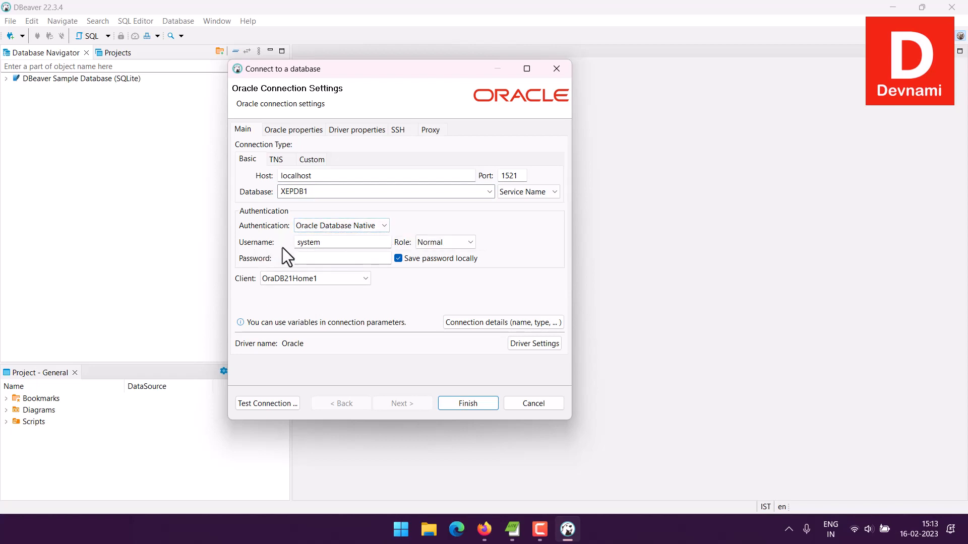
left_click_drag(351, 246, 240, 230)
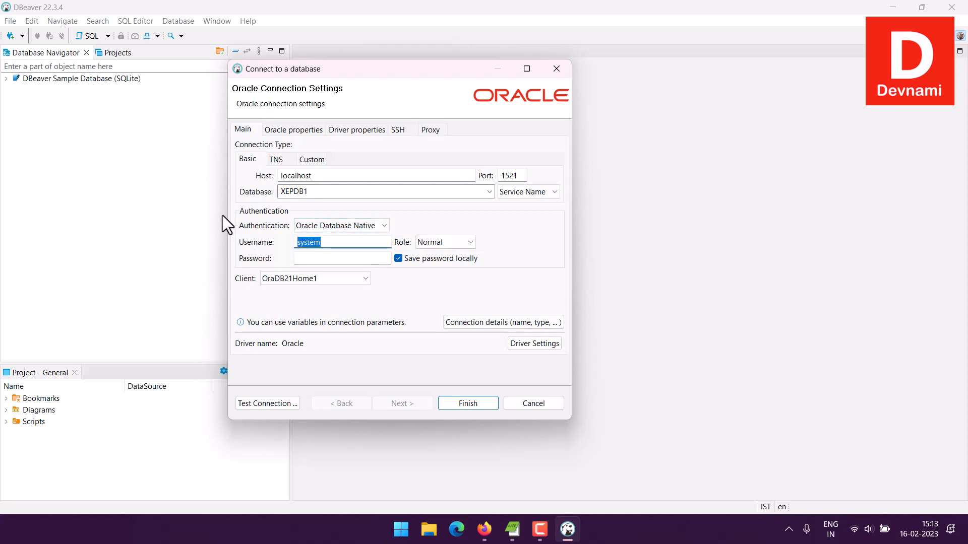
type("SYS")
left_click(457, 242)
left_click(444, 265)
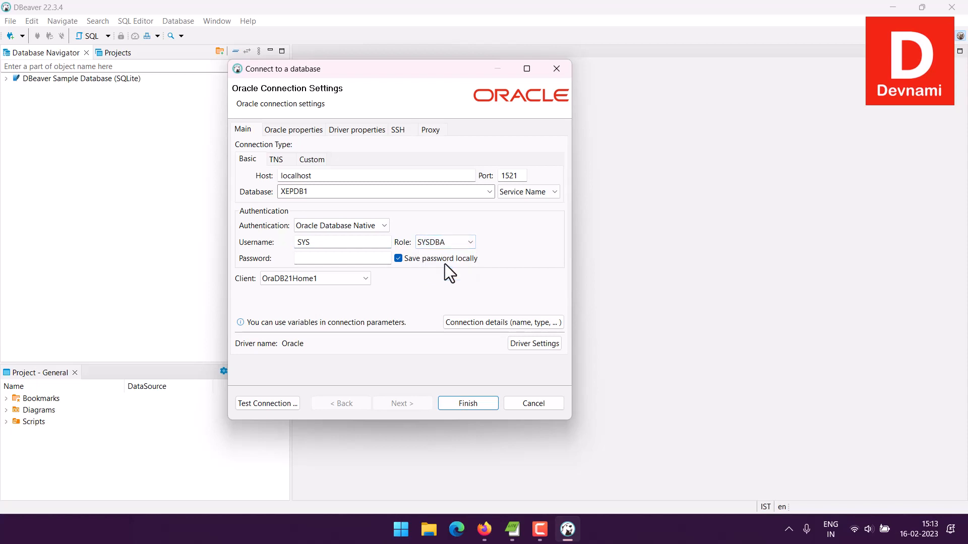
Enter the SYS account password and test the connection
left_click(307, 258)
key("Caps_Lock")
type("•••••••••")
left_click(277, 403)
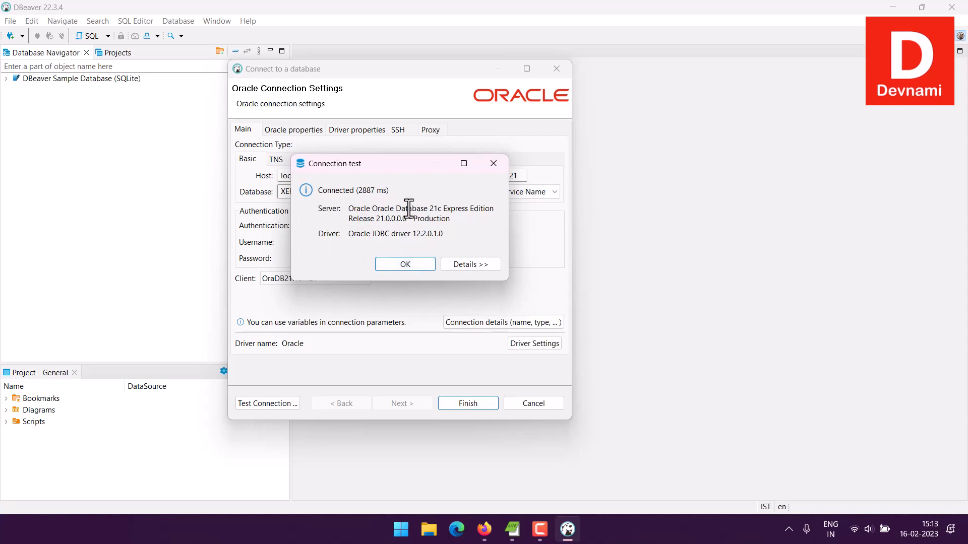
Examine the connection test's server version and detailed connection properties, and close the results
left_click_drag(408, 209, 486, 209)
left_click(485, 209)
left_click(479, 264)
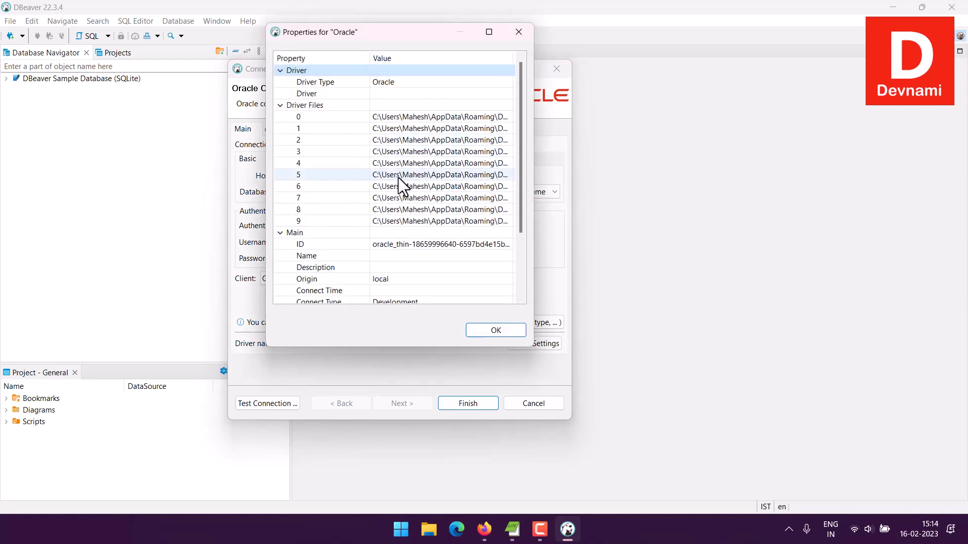
scroll(398, 177, "down", 3)
scroll(398, 178, "up", 3)
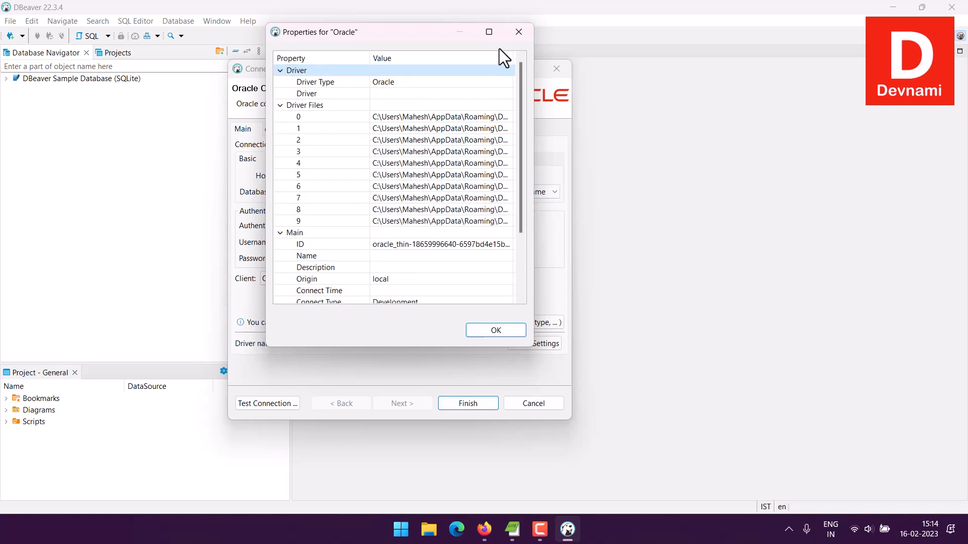
left_click(518, 33)
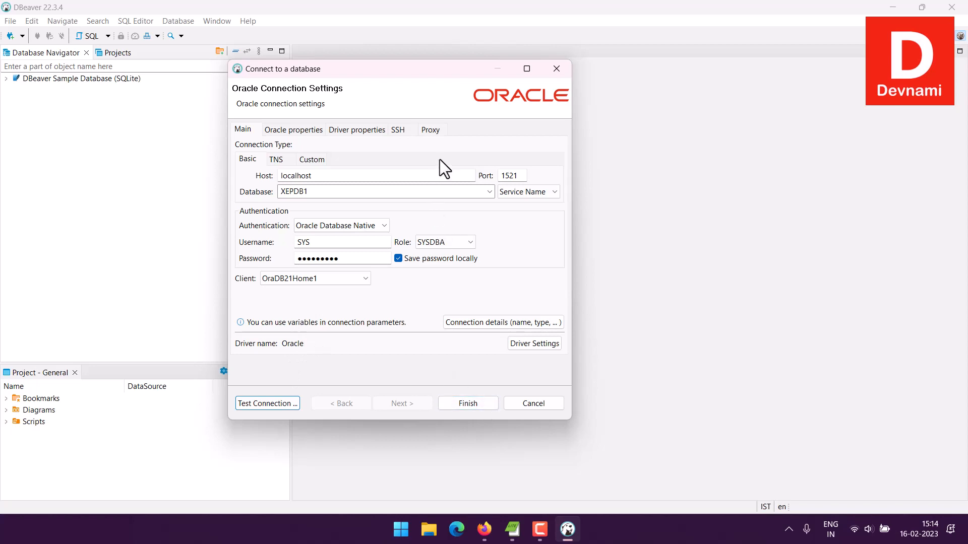
Review the connection's Proxy, SSH, driver and Oracle property settings without changing them
left_click(433, 130)
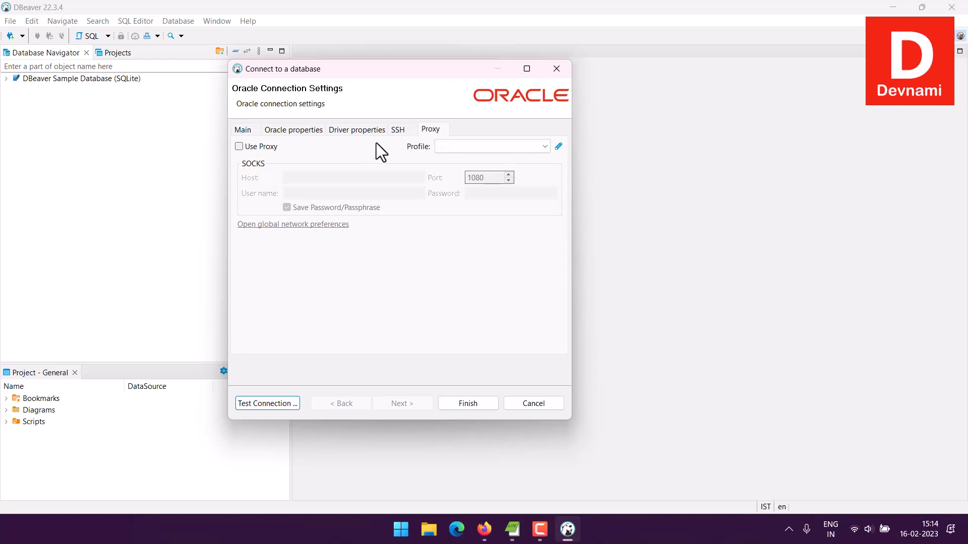
left_click(394, 132)
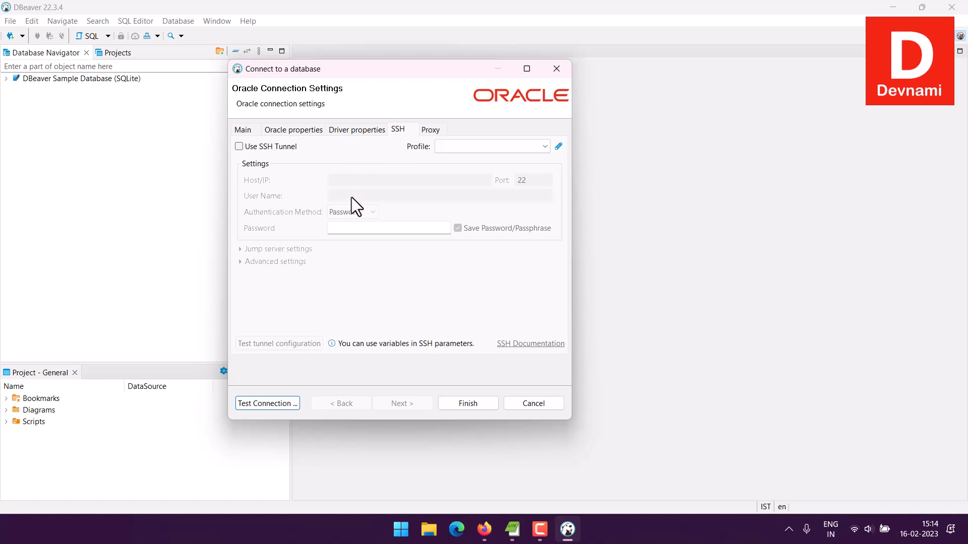
left_click(355, 129)
scroll(370, 197, "down", 20)
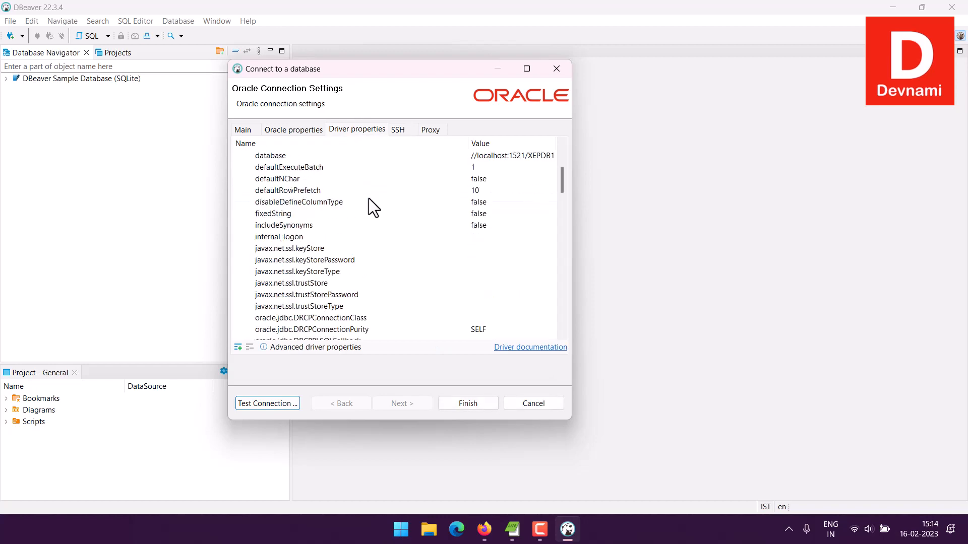
scroll(370, 205, "down", 15)
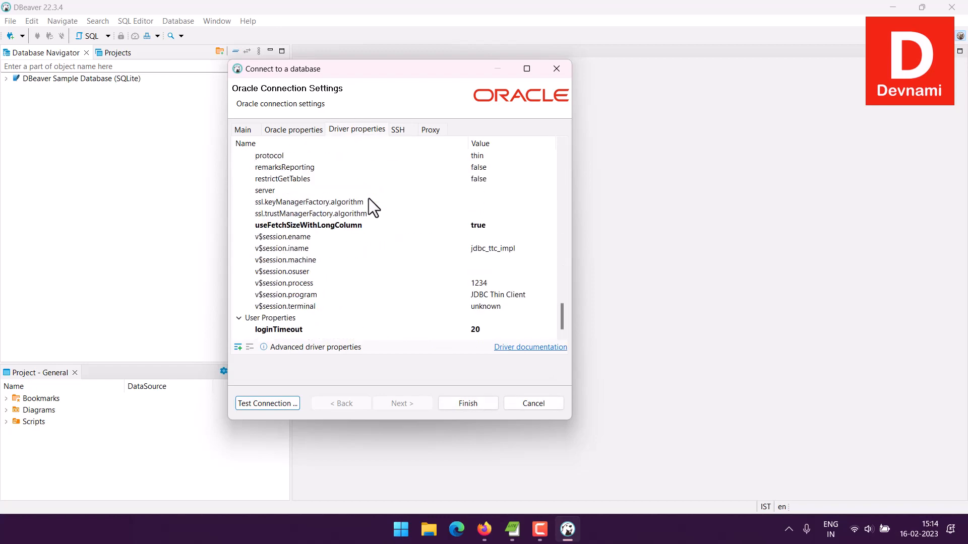
scroll(368, 198, "up", 20)
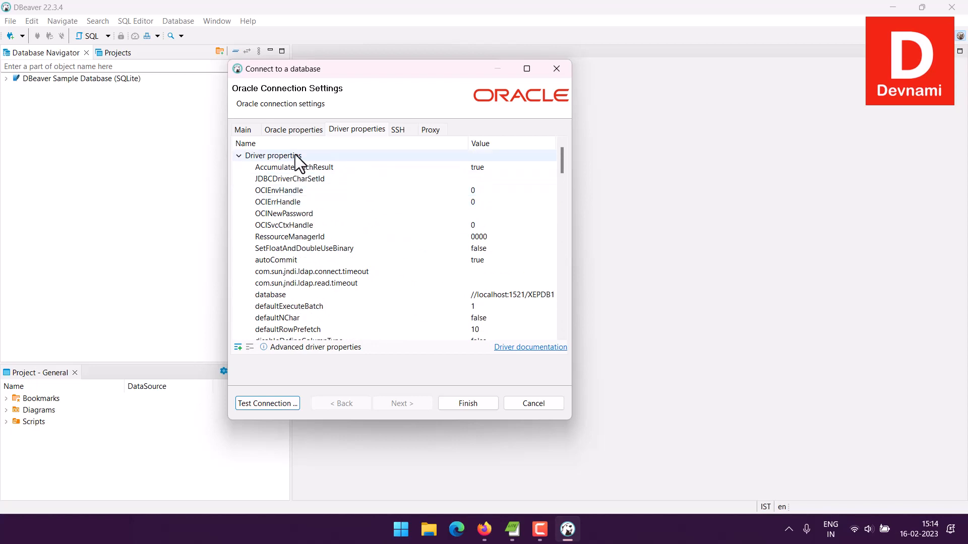
left_click(296, 130)
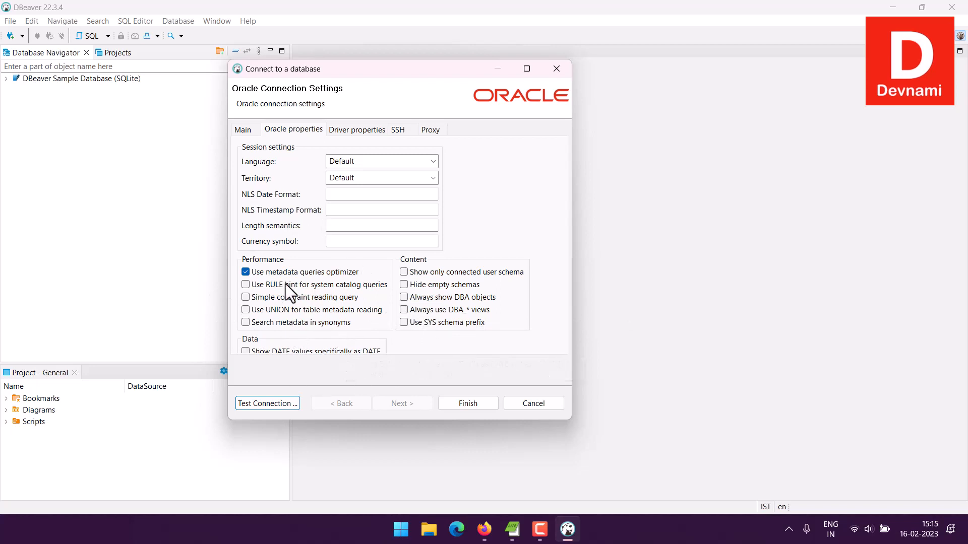
Finish creating the Oracle connection and connect to XEPDB1 by expanding it in the database tree
left_click(250, 130)
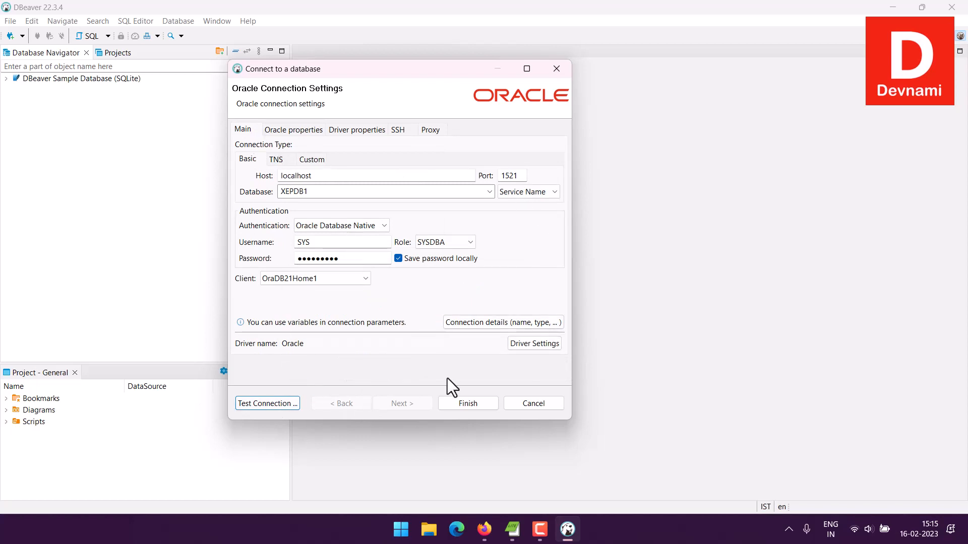
left_click(489, 404)
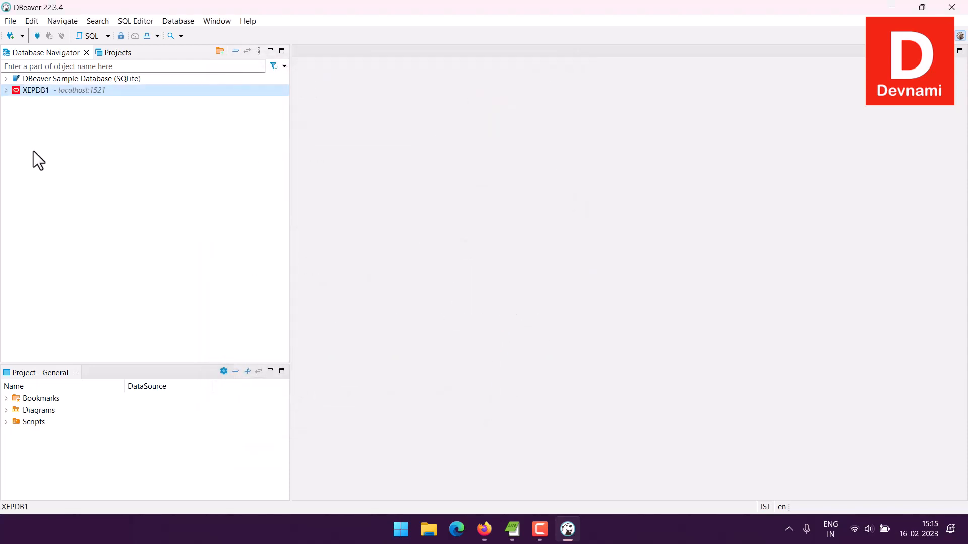
left_click(6, 90)
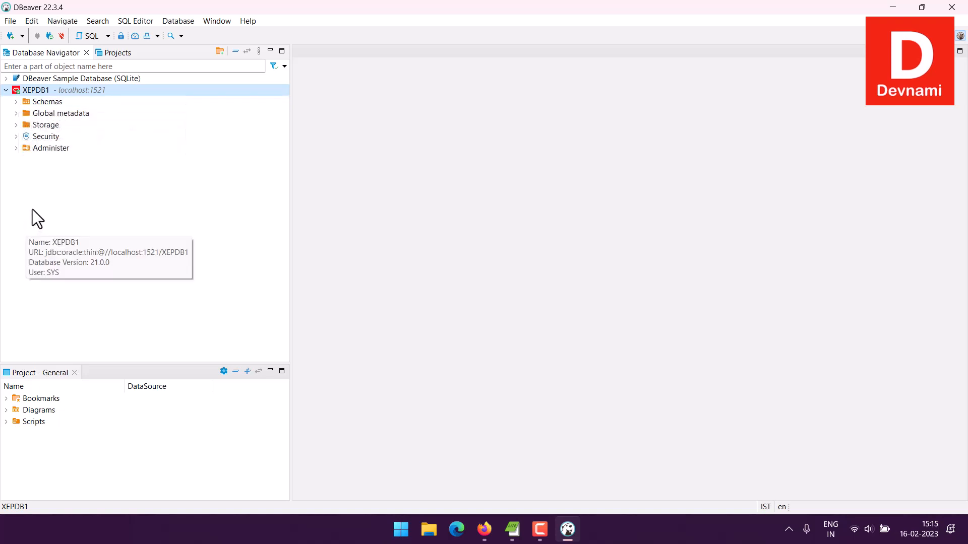
Inspect the Sessions and Locks views under XEPDB1's Administer folder, and close both with the folder collapsed
left_click(17, 148)
left_click(57, 160)
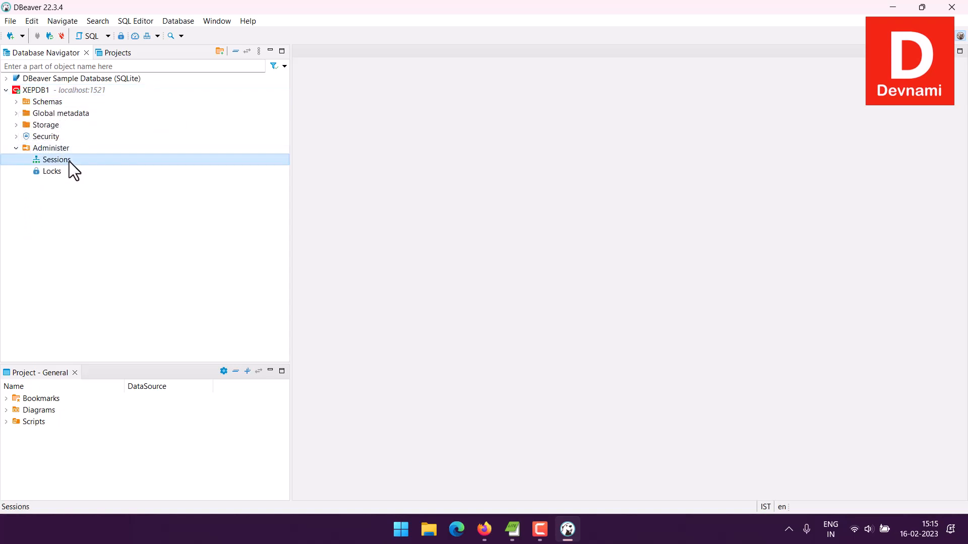
double_click(57, 160)
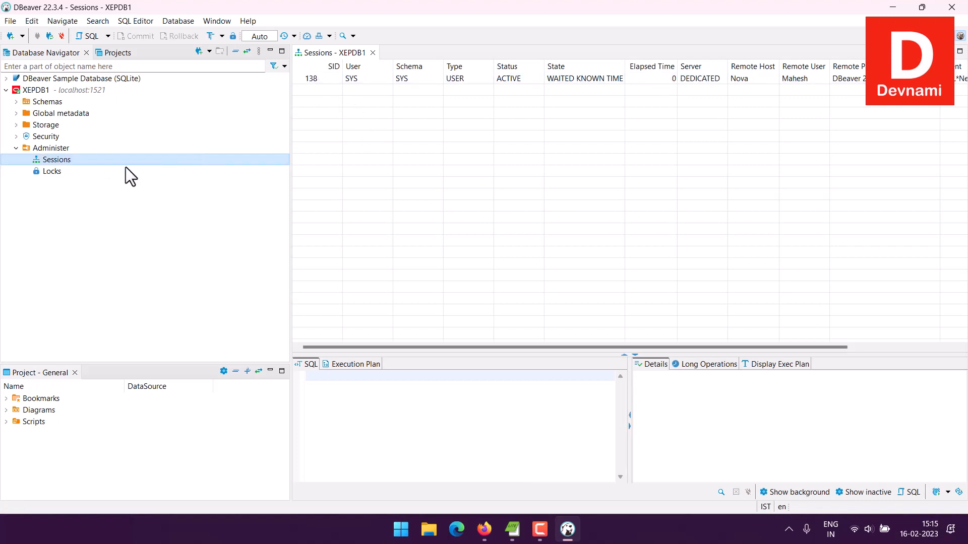
double_click(52, 172)
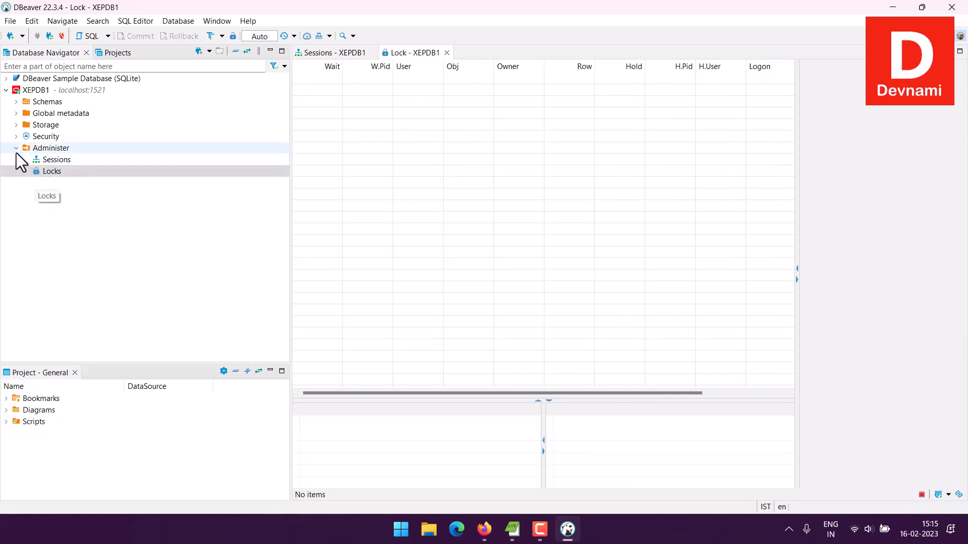
left_click(446, 53)
left_click(373, 53)
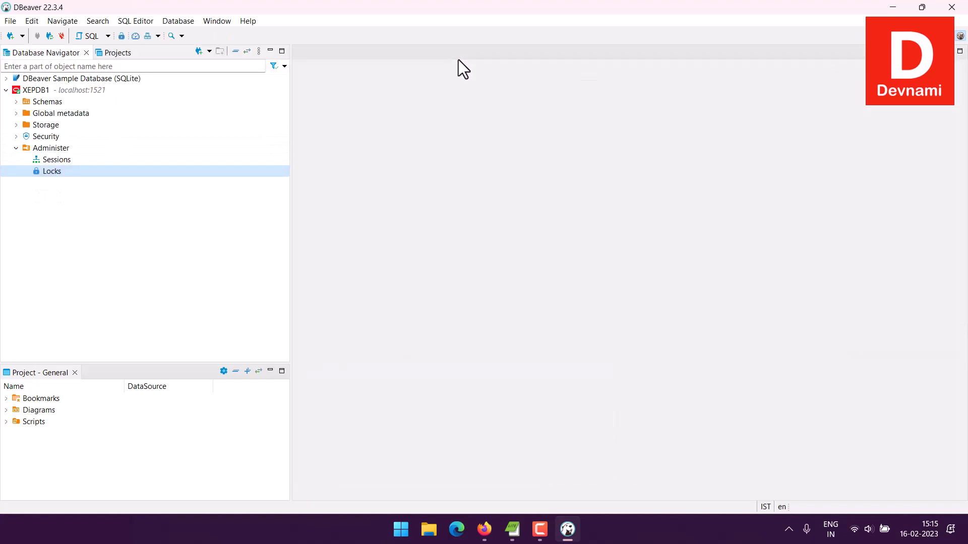
left_click(16, 148)
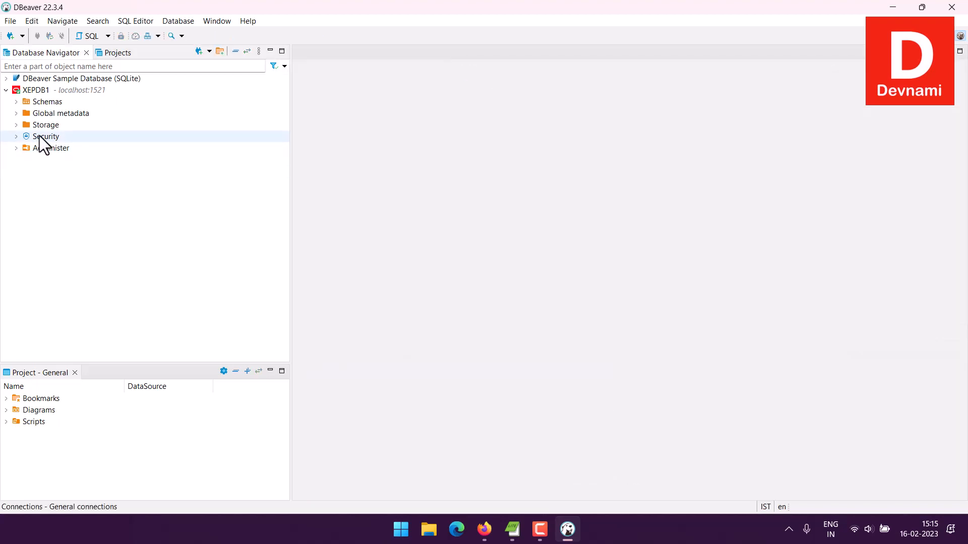
Examine the profiles under XEPDB1's Security folder, including the DEFAULT profile's resource entries, and collapse them
left_click(17, 136)
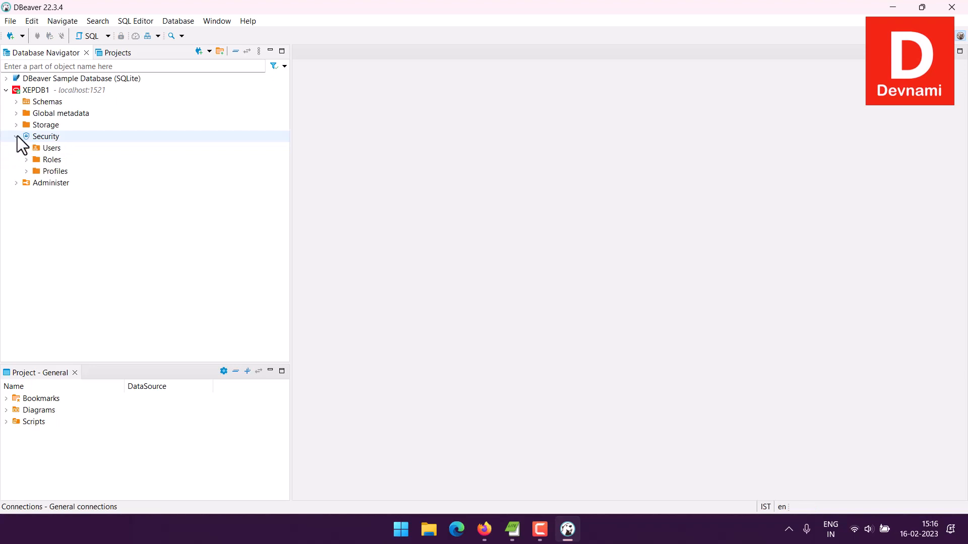
left_click(27, 172)
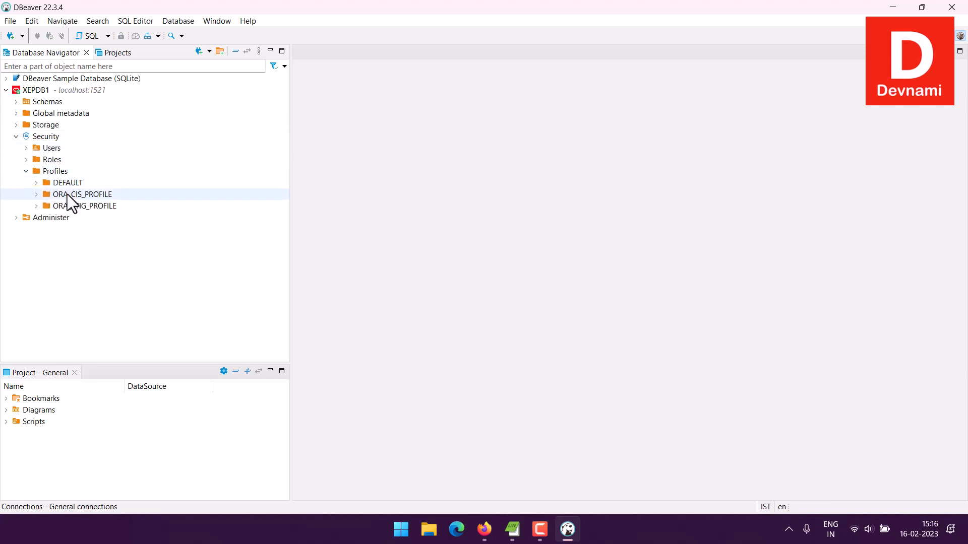
left_click(37, 183)
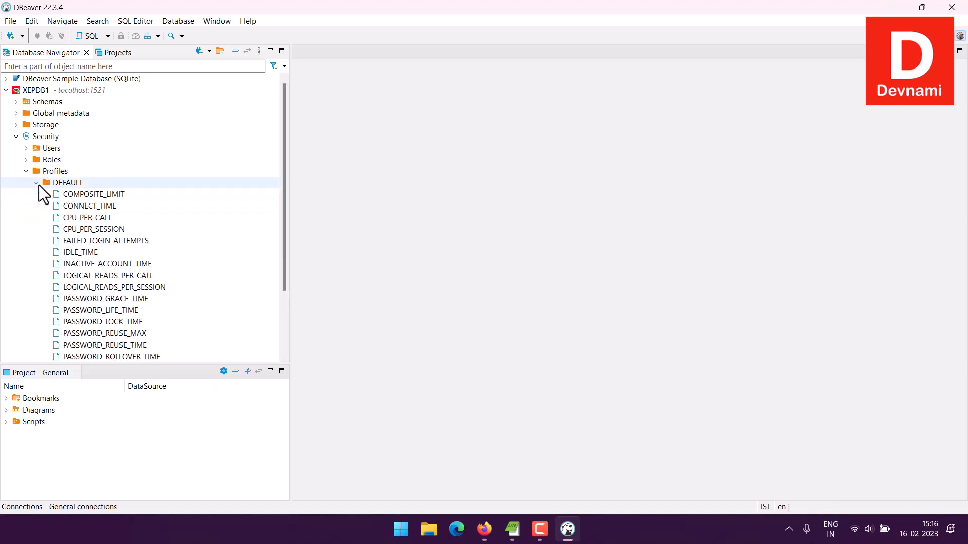
scroll(103, 186, "down", 2)
scroll(101, 282, "up", 2)
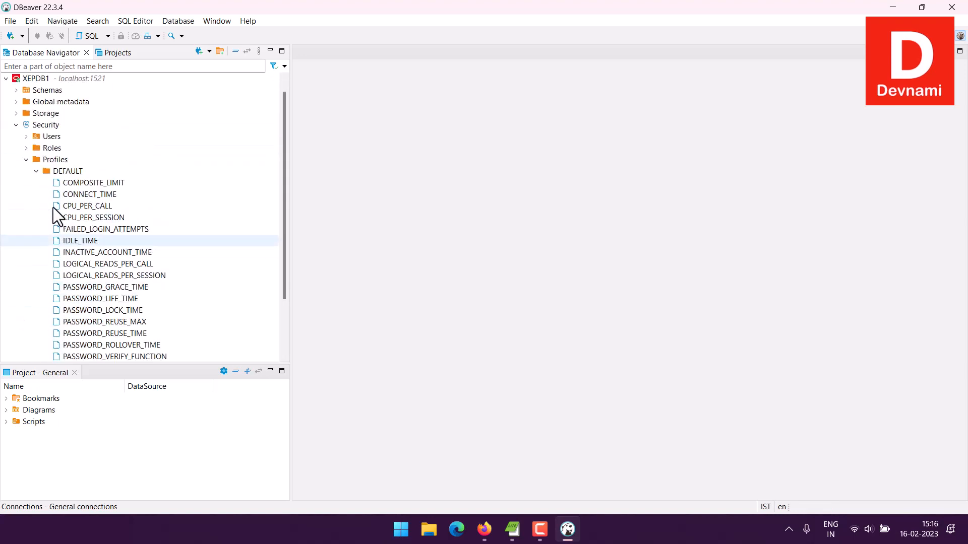
left_click(37, 183)
left_click(26, 171)
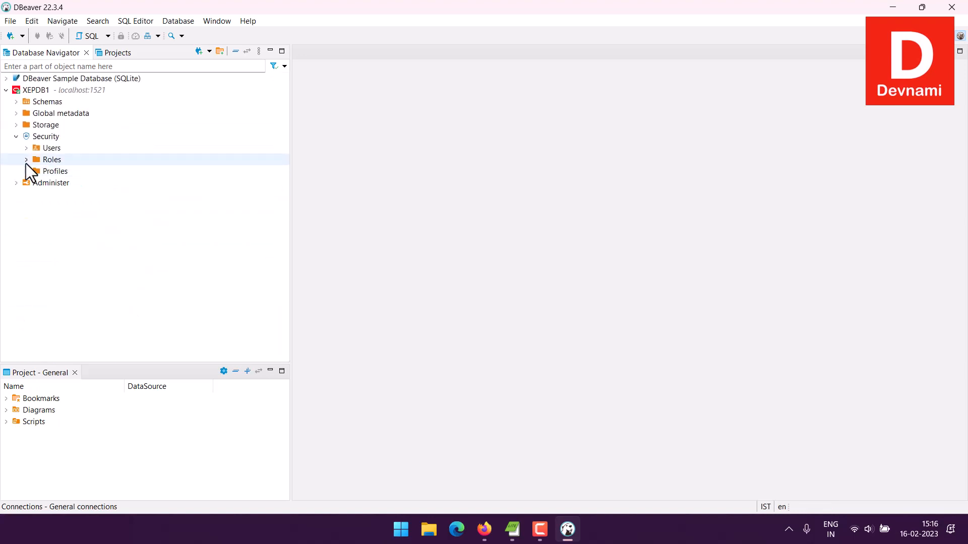
Examine the list of roles under XEPDB1's Security folder and collapse it
left_click(26, 161)
scroll(190, 194, "down", 20)
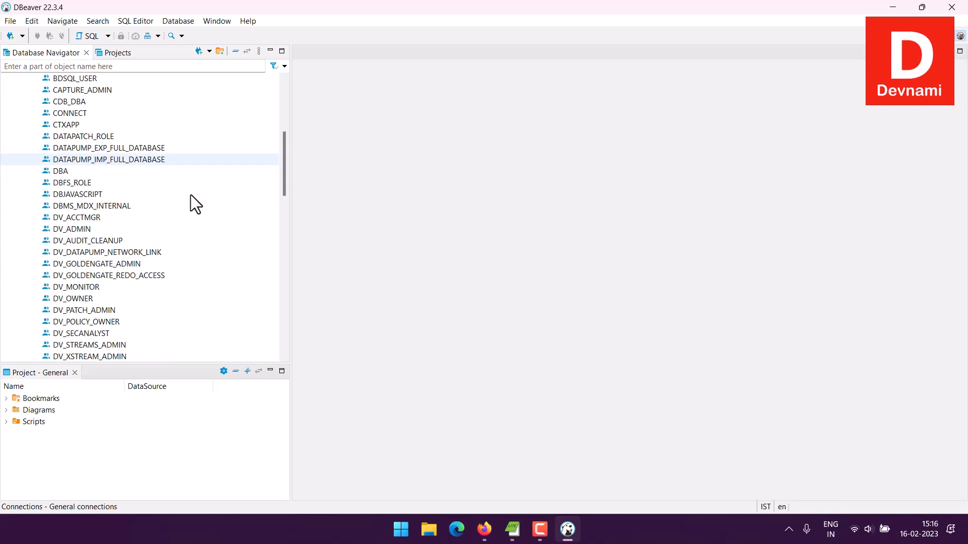
scroll(190, 195, "down", 3)
scroll(190, 194, "up", 20)
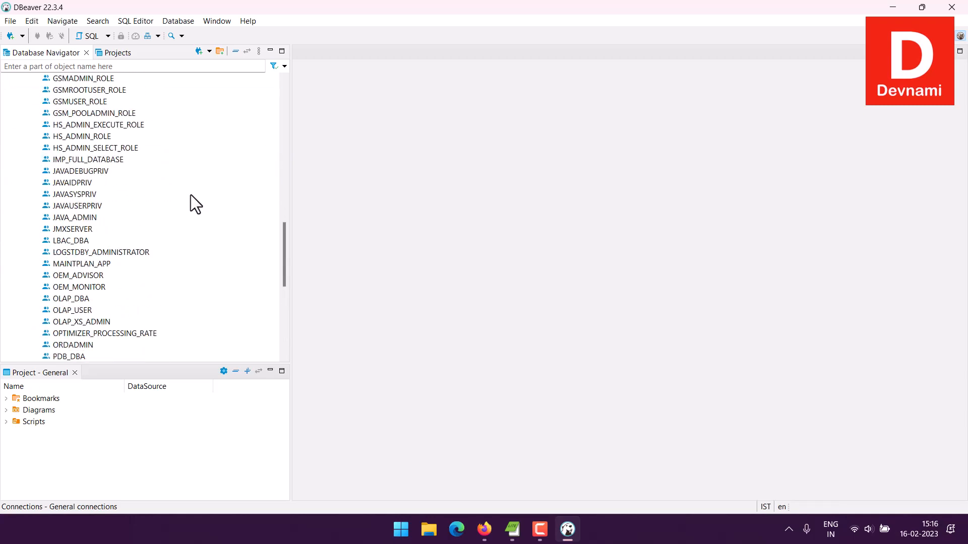
left_click(26, 160)
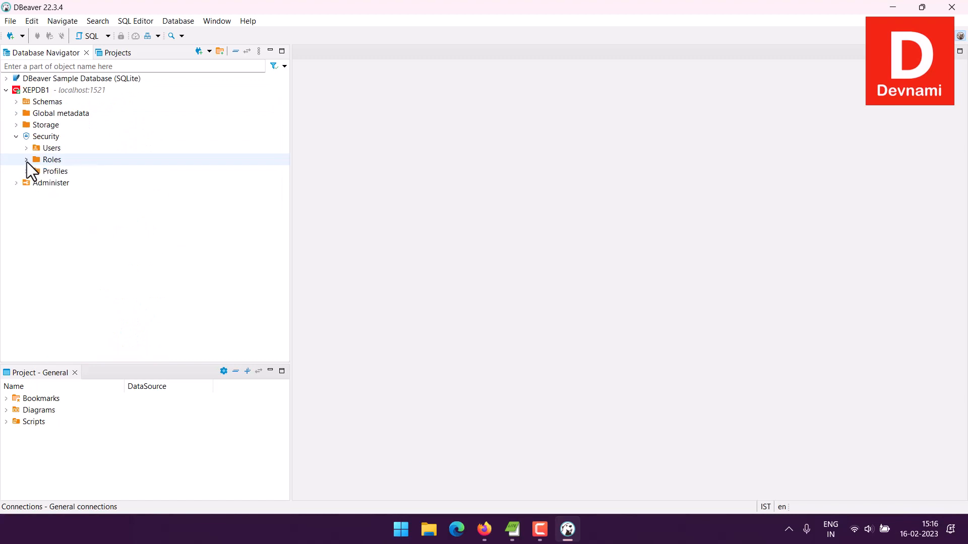
Examine the database users under XEPDB1's Security folder and the tools available for them, and collapse the folder
left_click(26, 148)
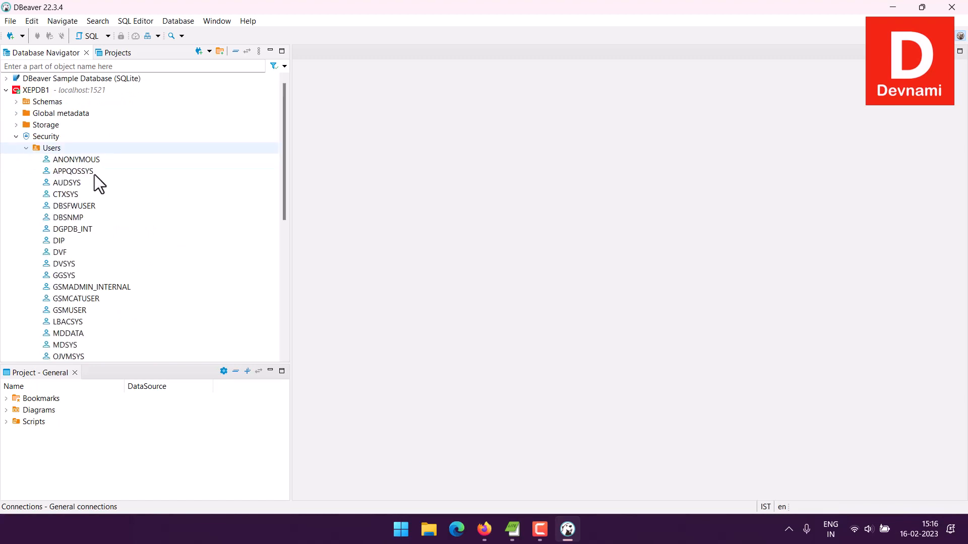
scroll(223, 204, "down", 7)
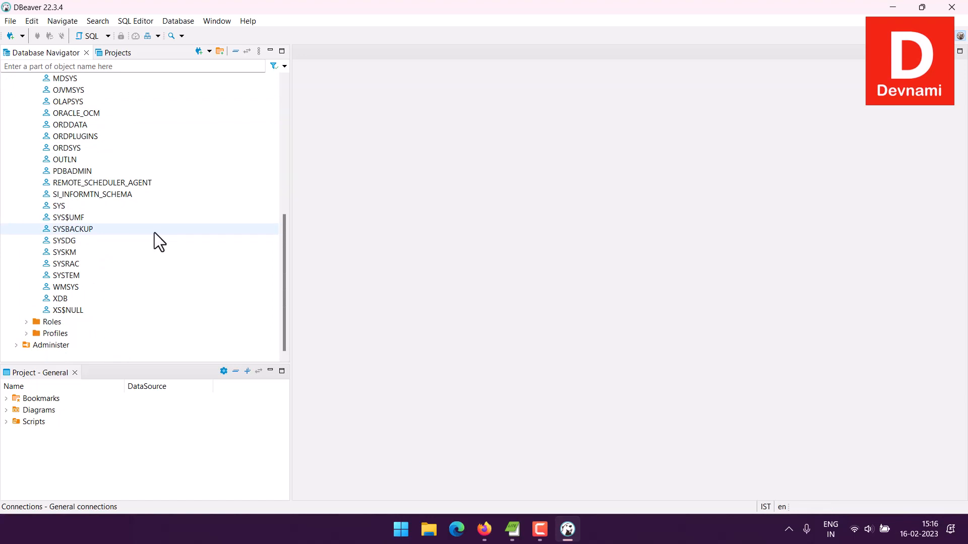
scroll(154, 230, "up", 8)
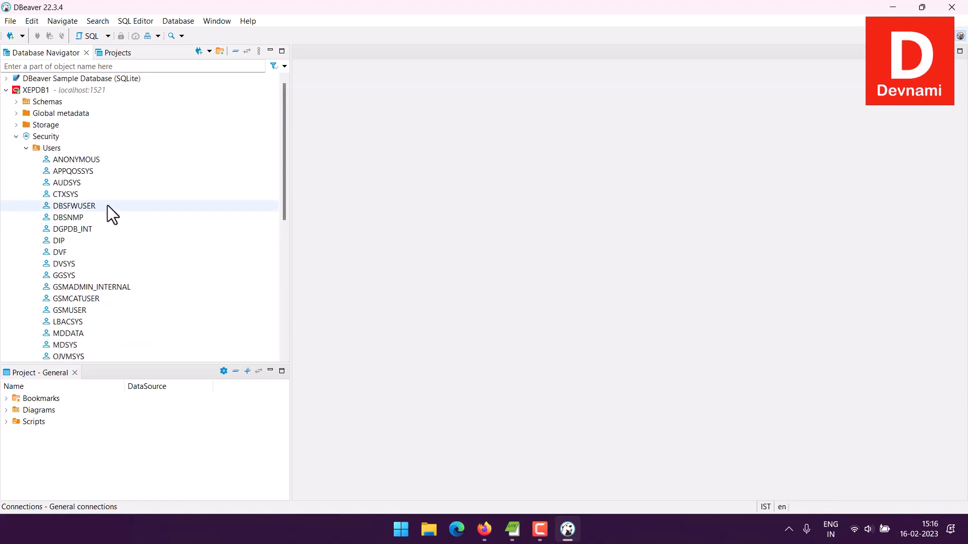
right_click(49, 147)
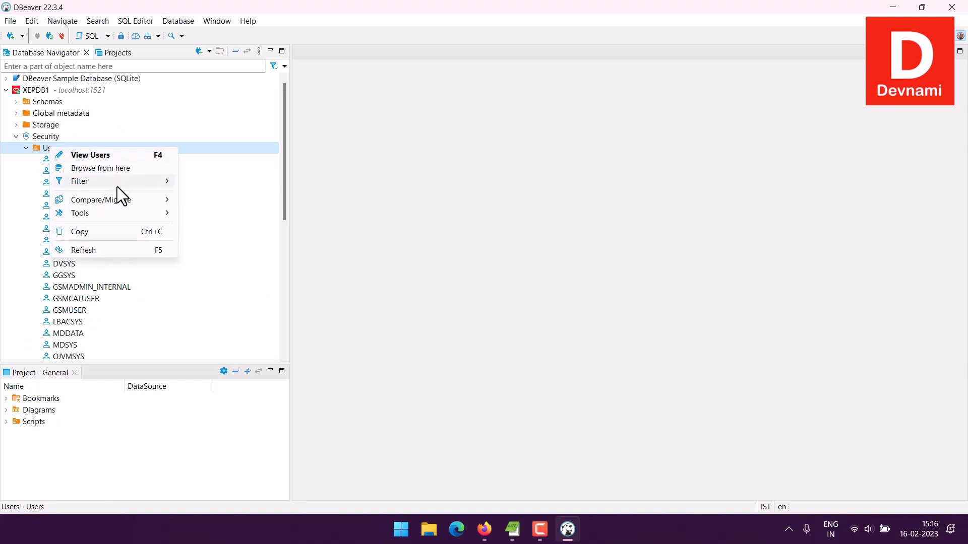
mouse_move(117, 211)
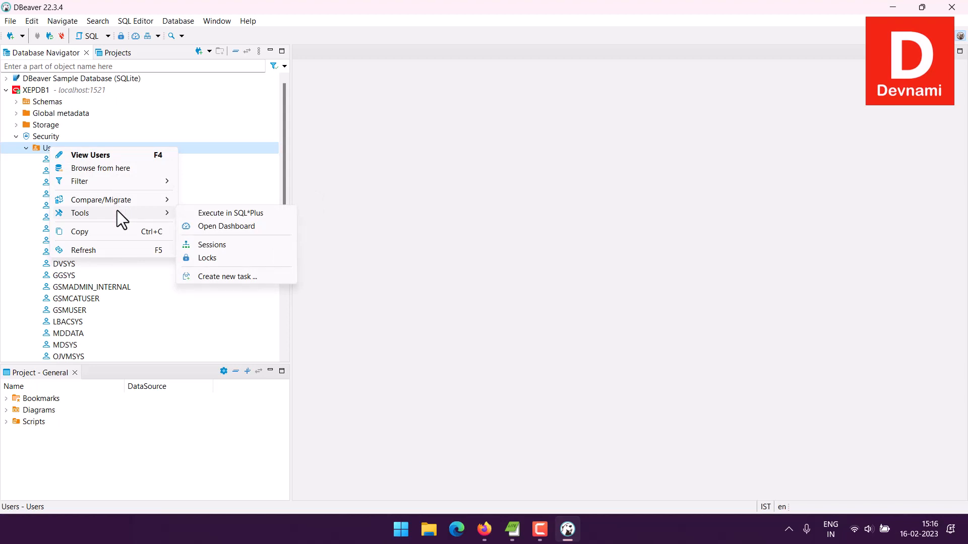
left_click(10, 192)
left_click(27, 148)
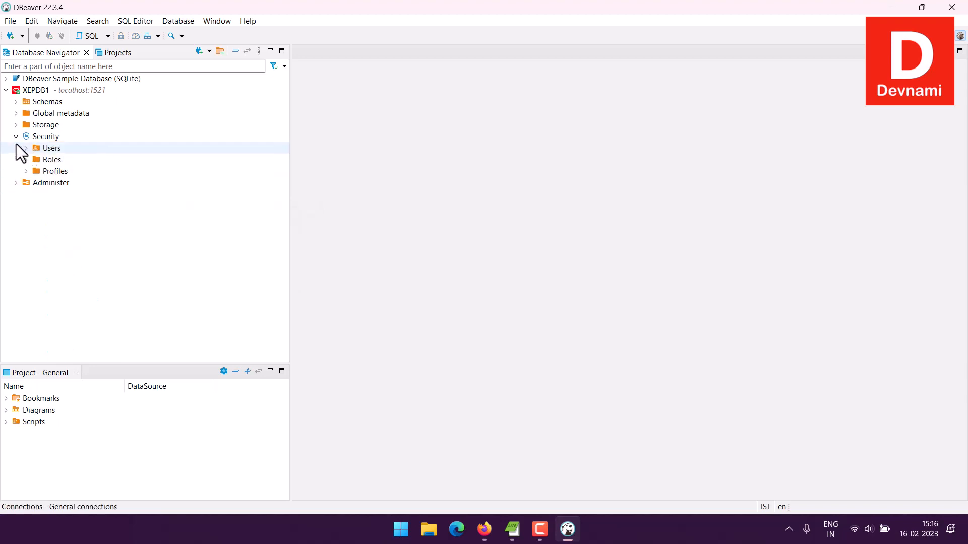
left_click(16, 136)
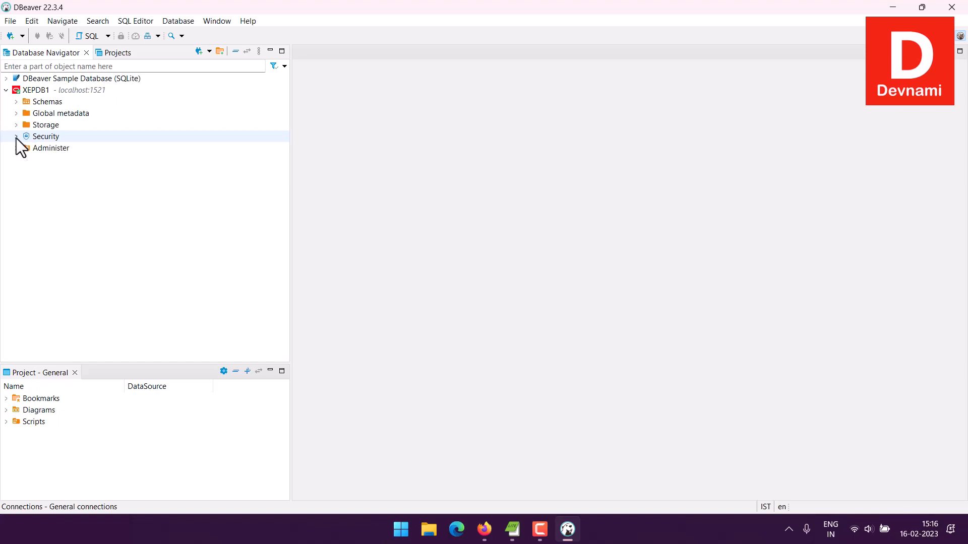
Launch Database Configuration Assistant from the Oracle - OraDB21Home1 program group, review its database operations, and exit without changes
left_click(401, 529)
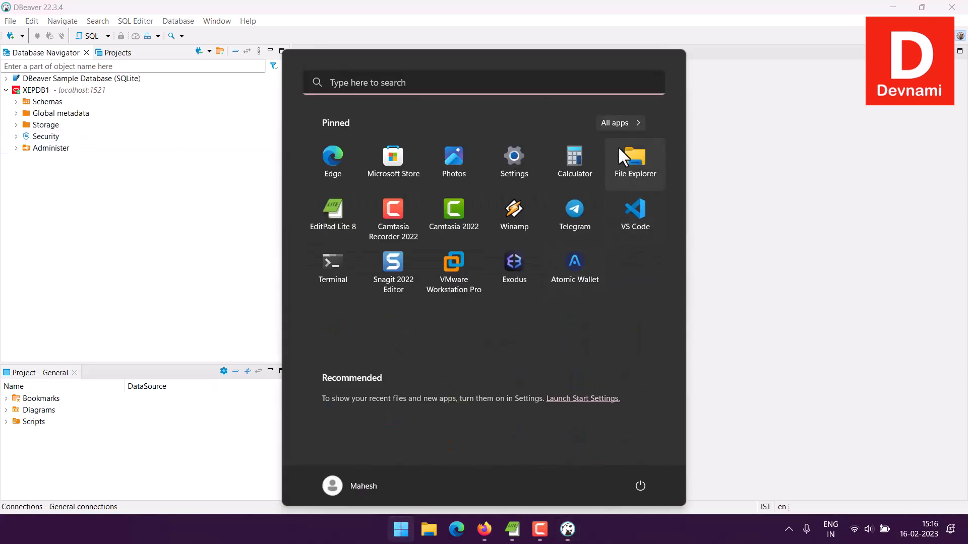
left_click(618, 122)
scroll(578, 159, "down", 10)
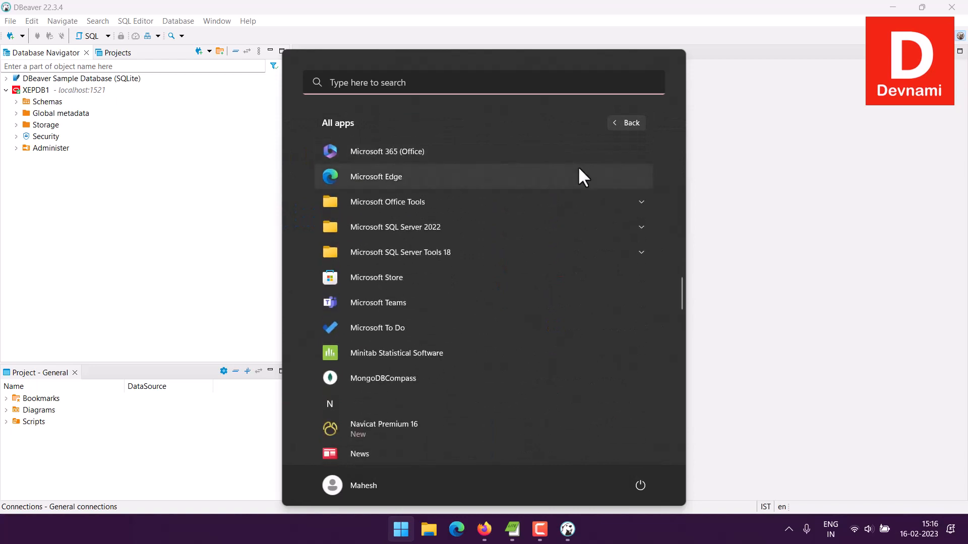
scroll(579, 169, "down", 3)
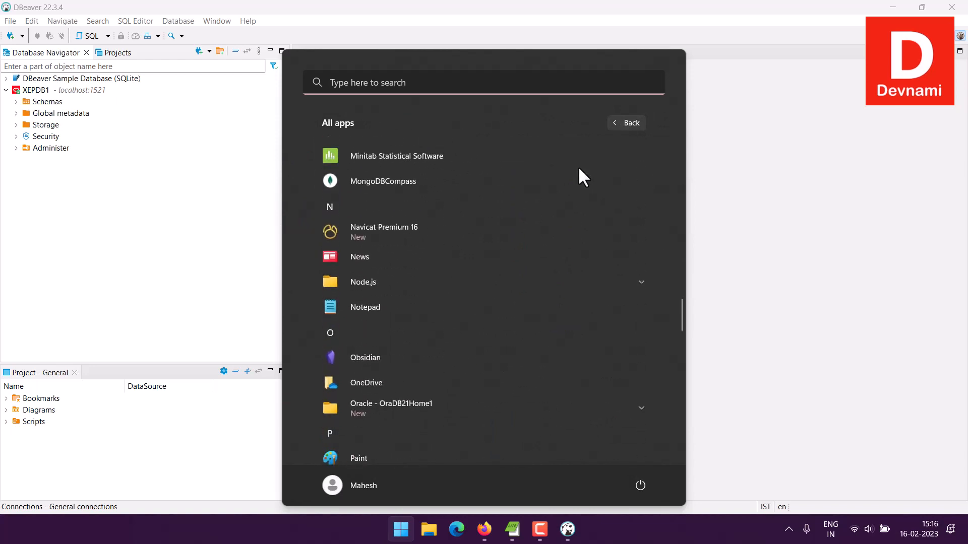
scroll(579, 170, "up", 3)
scroll(578, 170, "down", 6)
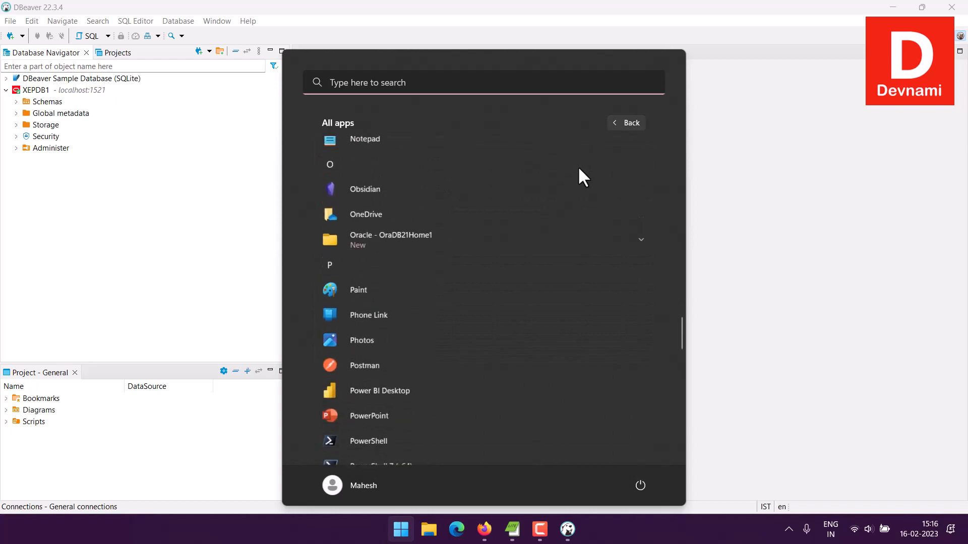
scroll(579, 169, "down", 1)
left_click(400, 210)
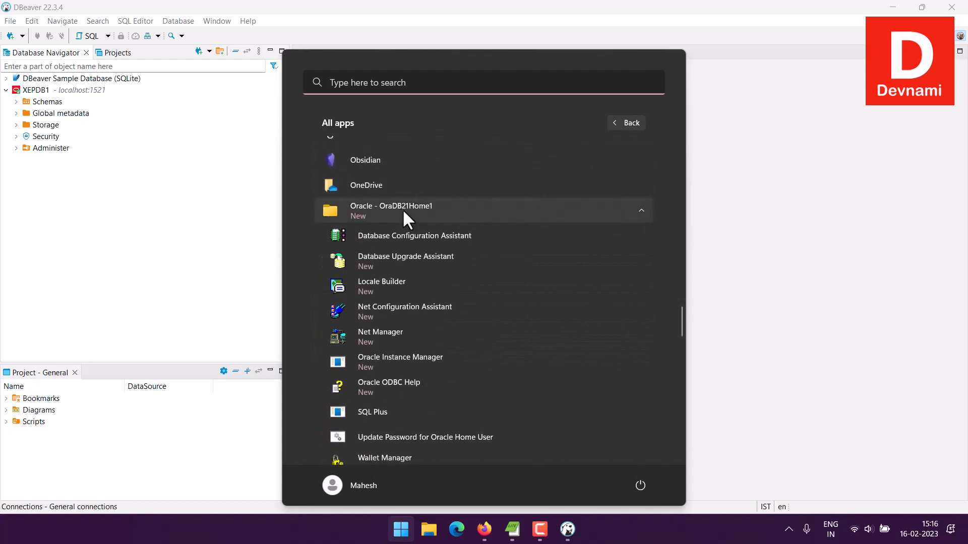
left_click(367, 235)
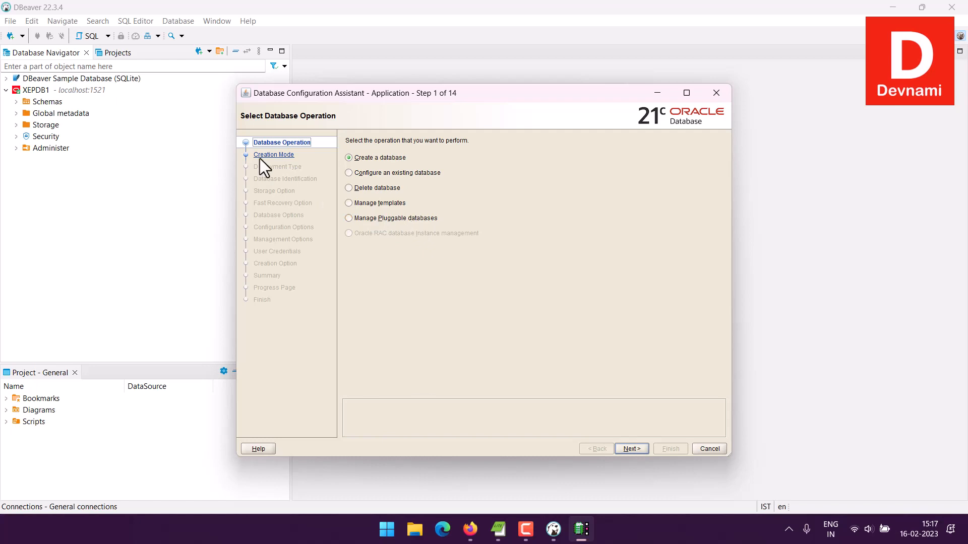
left_click(716, 93)
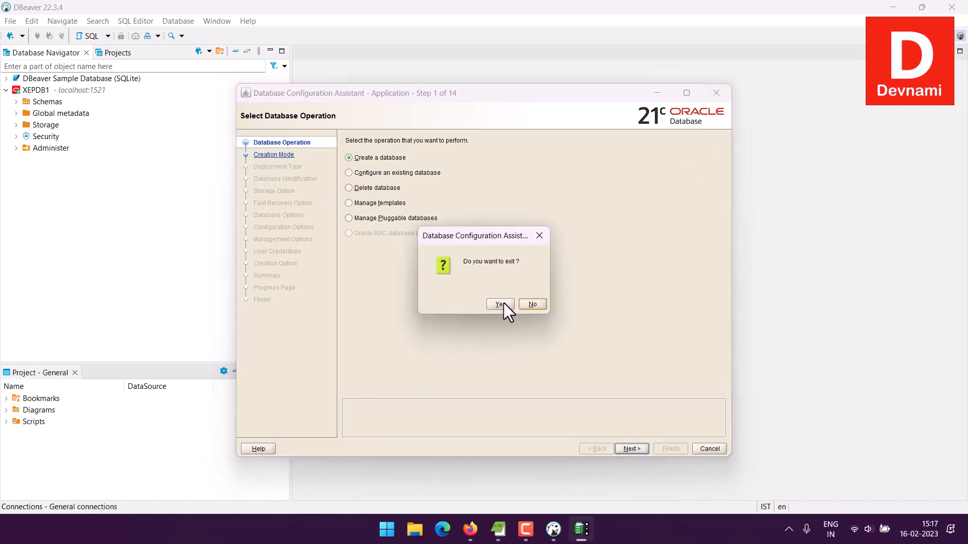
left_click(504, 303)
Launch Wallet Manager from the Oracle - OraDB21Home1 program group, review its wallet commands, and close it
left_click(396, 529)
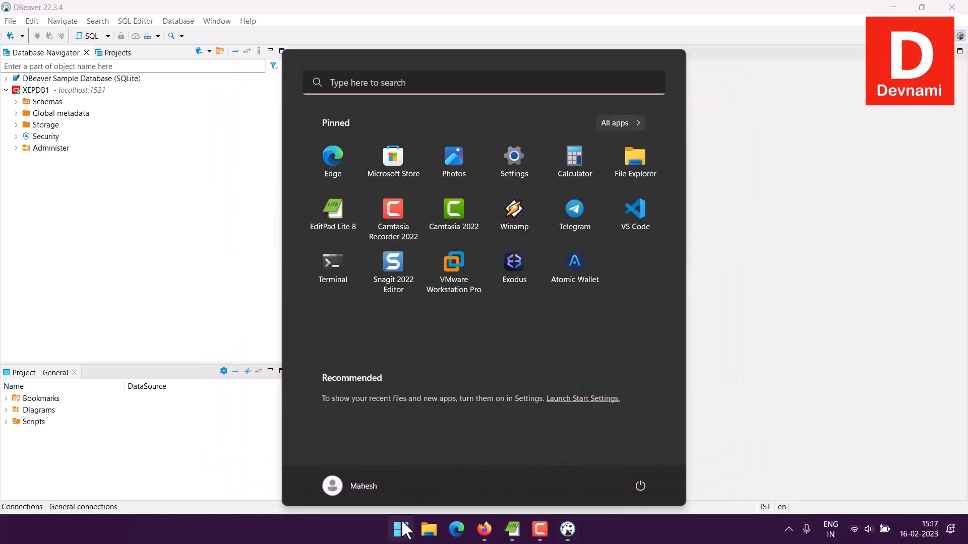
left_click(626, 122)
scroll(540, 195, "down", 15)
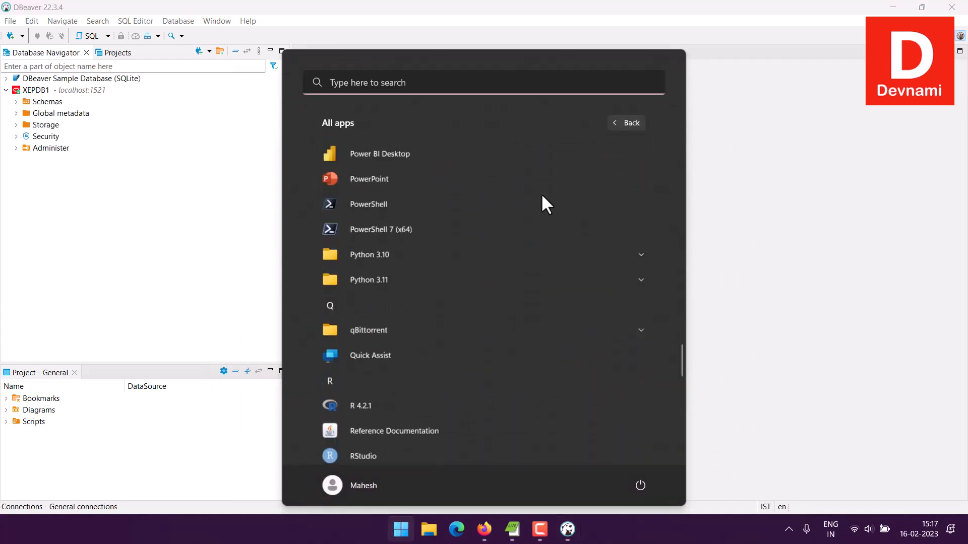
scroll(541, 192, "up", 5)
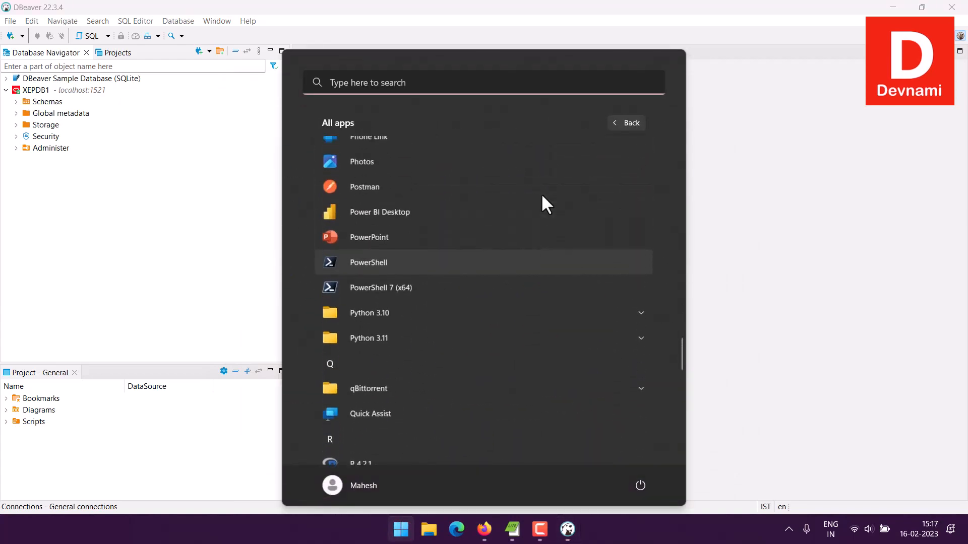
left_click(526, 200)
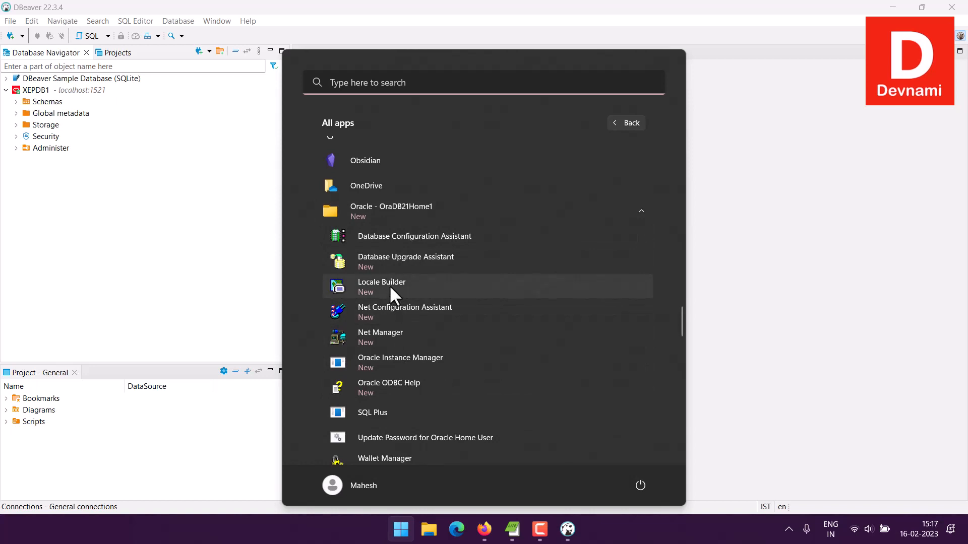
scroll(443, 262, "down", 4)
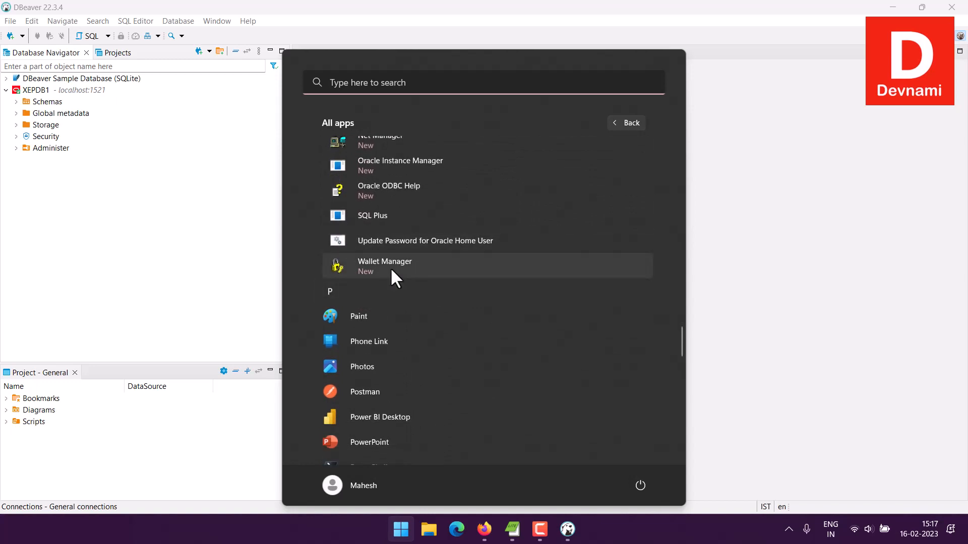
left_click(390, 267)
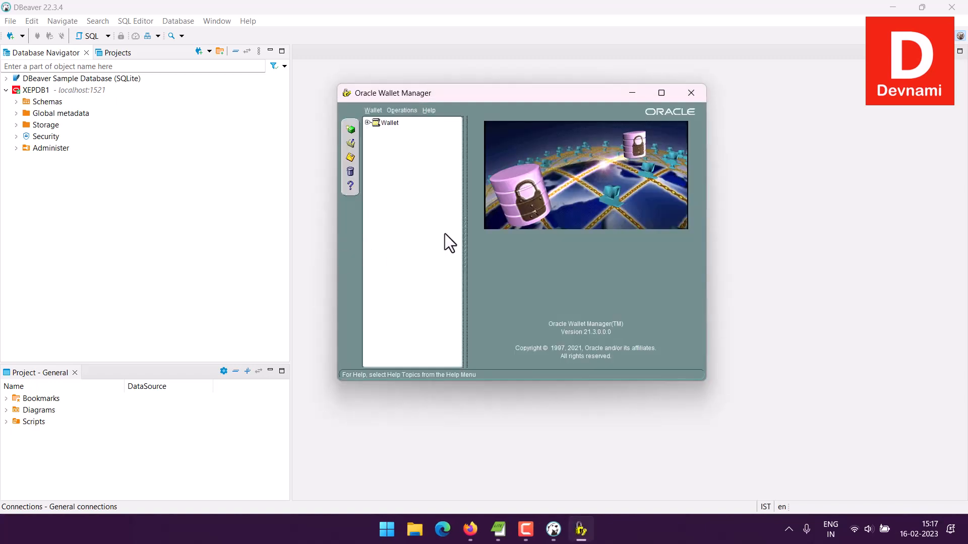
left_click(373, 111)
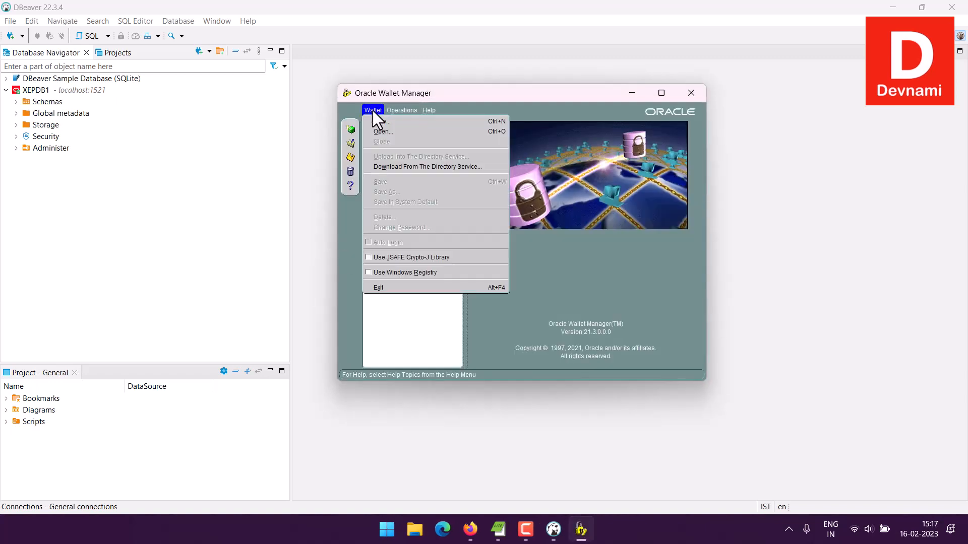
left_click(467, 109)
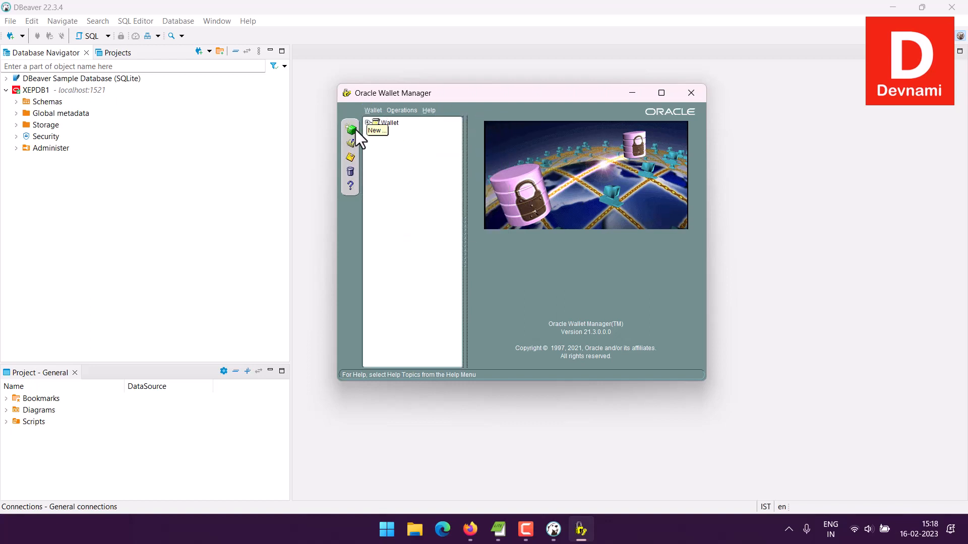
left_click(691, 92)
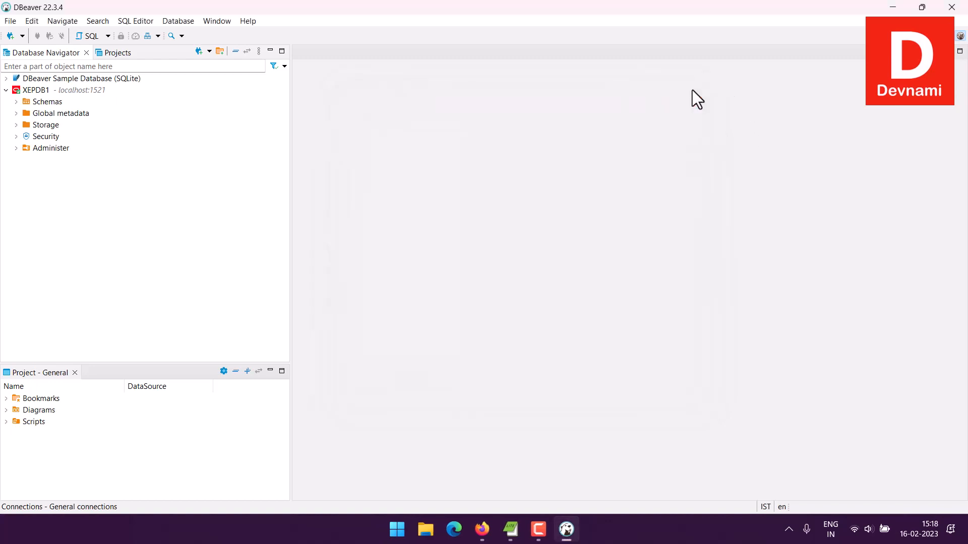
Check the filter, compare and tool options offered for the Users folder under XEPDB1's Security folder
left_click(16, 148)
left_click(16, 148)
left_click(16, 137)
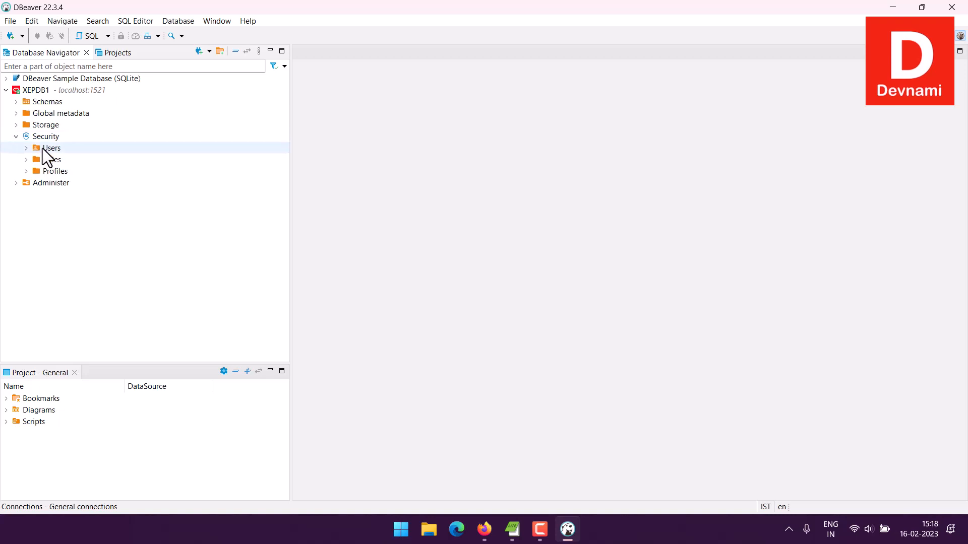
right_click(43, 147)
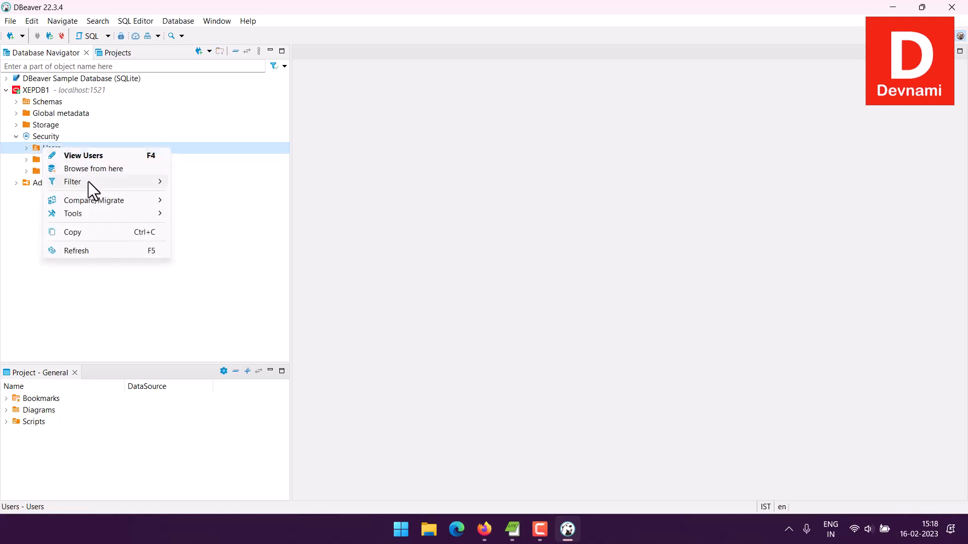
mouse_move(141, 201)
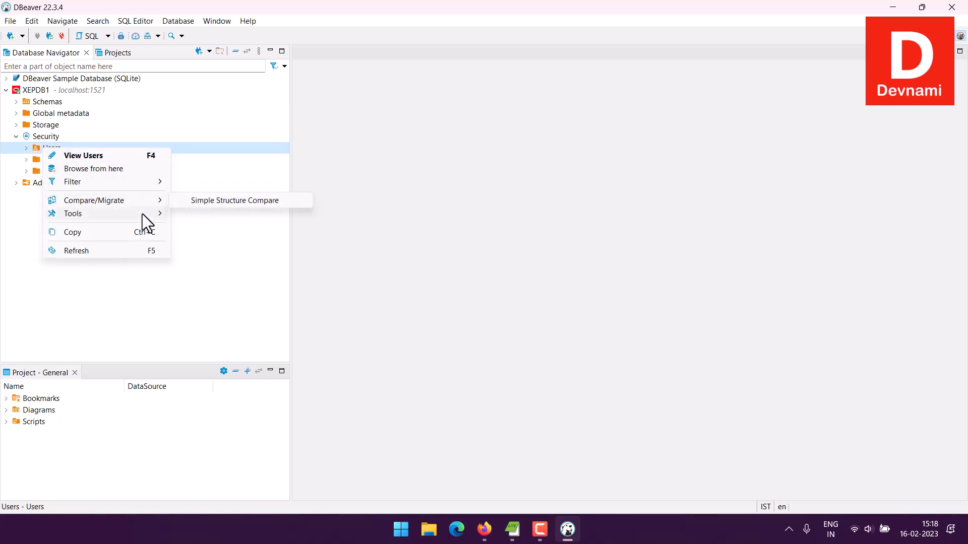
mouse_move(139, 184)
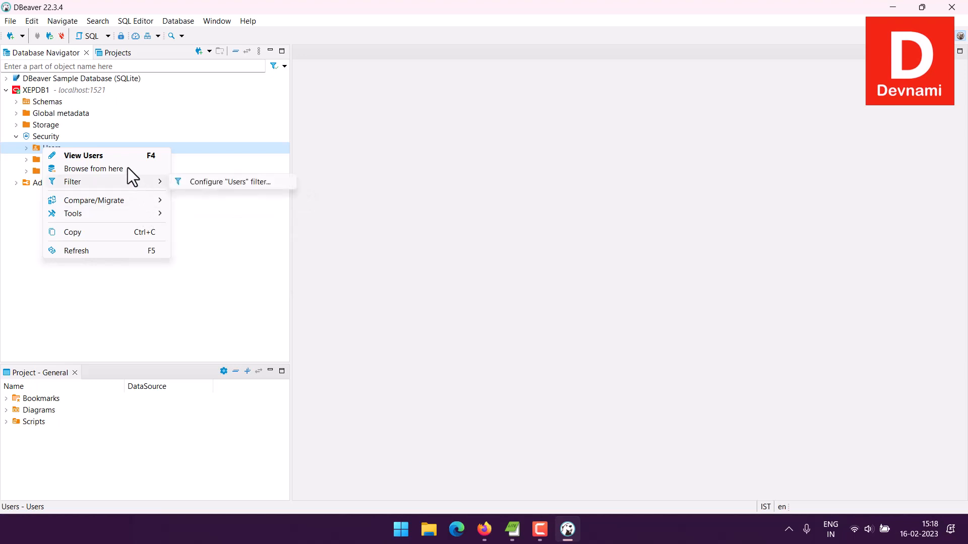
left_click(27, 264)
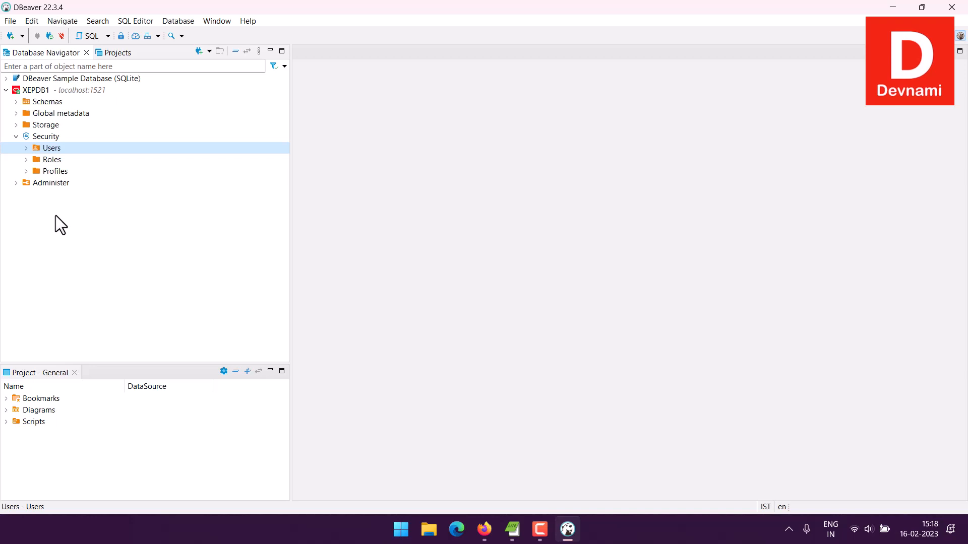
Look through the full list of XEPDB1's database users again and collapse the Security folder
left_click(27, 148)
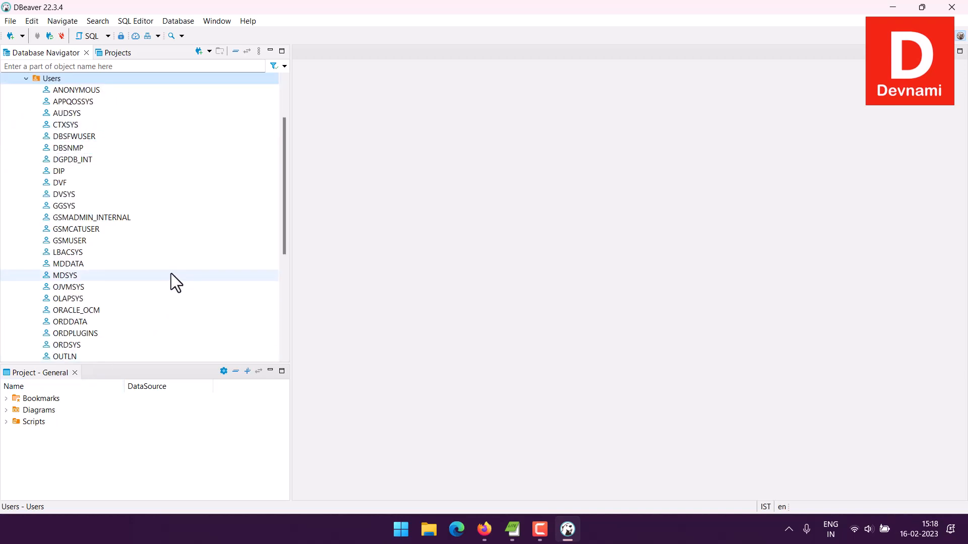
scroll(171, 273, "down", 6)
scroll(171, 272, "up", 8)
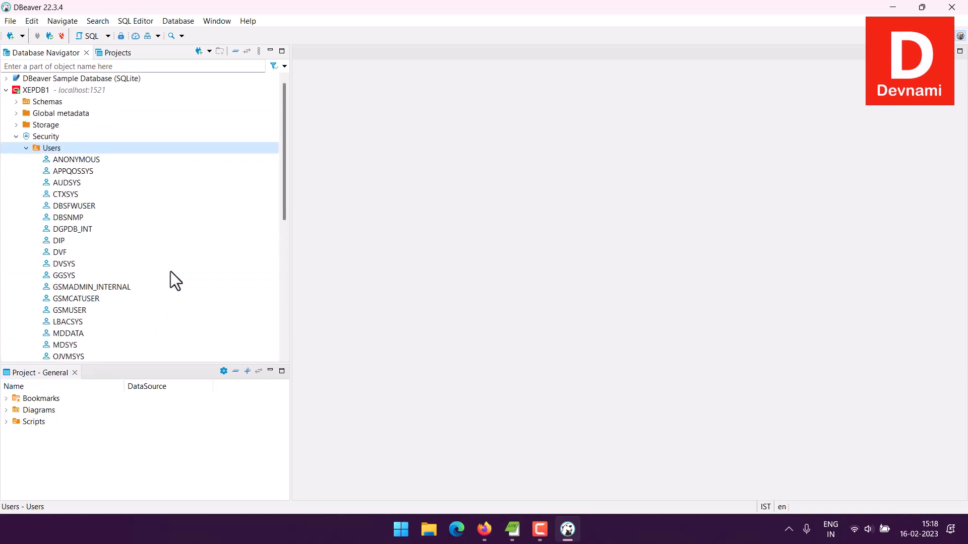
left_click(16, 136)
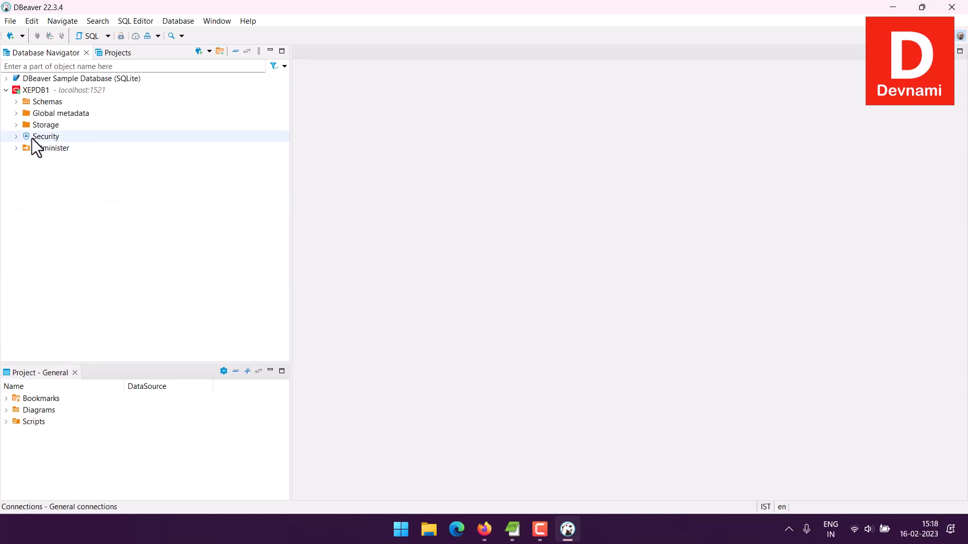
Examine the tablespaces and their disk sizes in XEPDB1's Storage folder, then collapse the folder
left_click(16, 125)
left_click(26, 136)
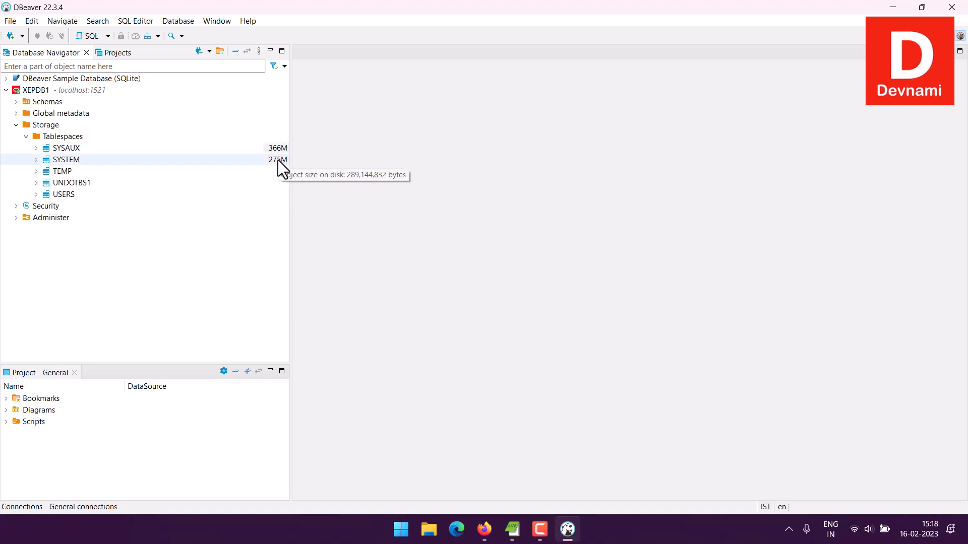
left_click(60, 148)
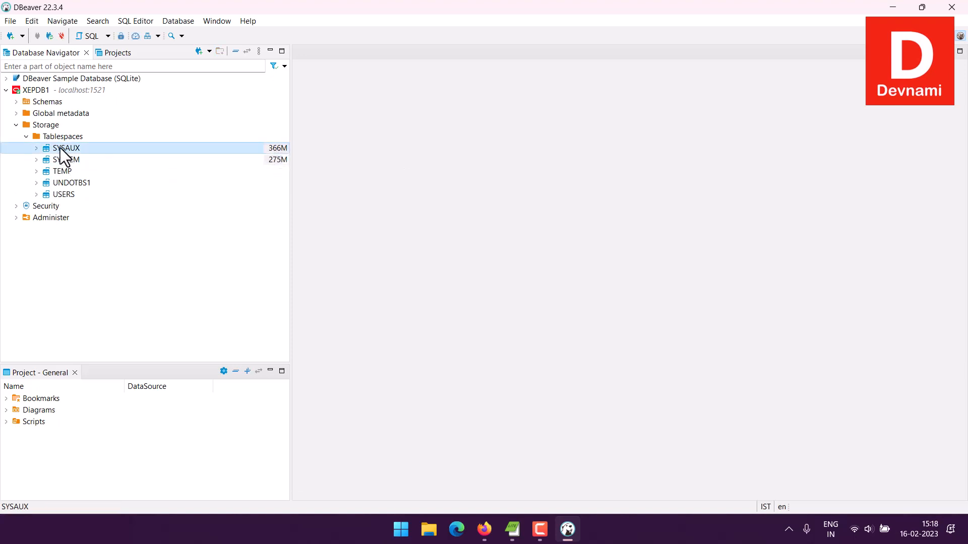
left_click(26, 137)
left_click(14, 125)
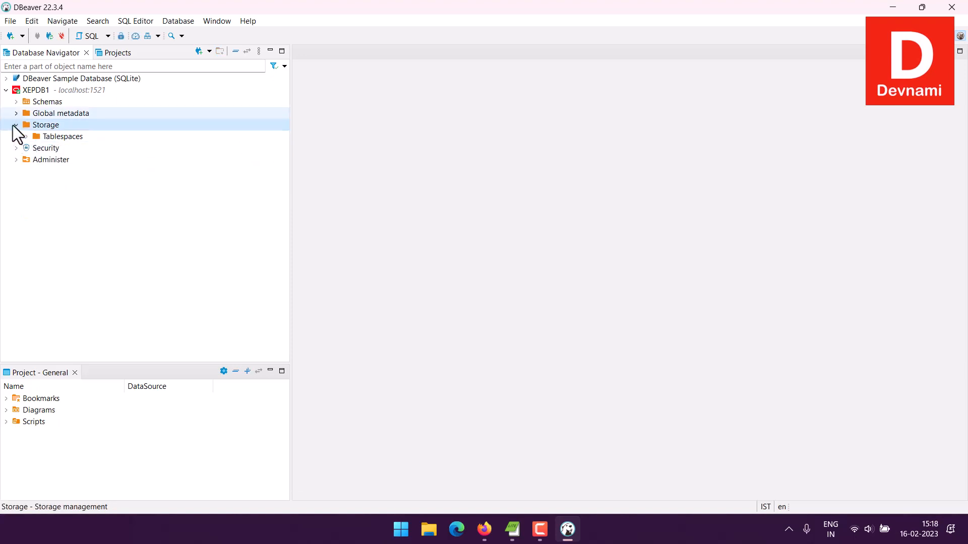
left_click(16, 125)
Look through the full list of data types under XEPDB1's Global metadata and collapse the folder
left_click(16, 114)
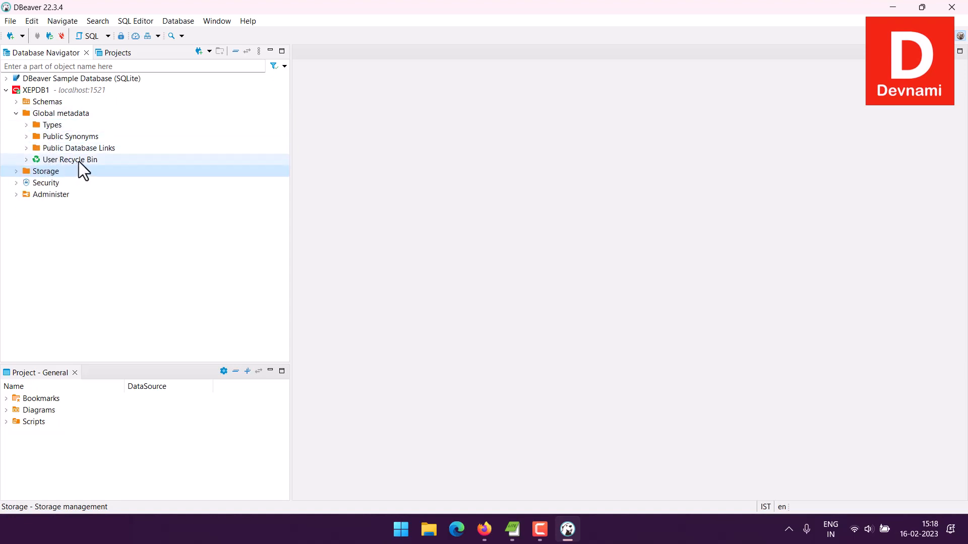
left_click(26, 125)
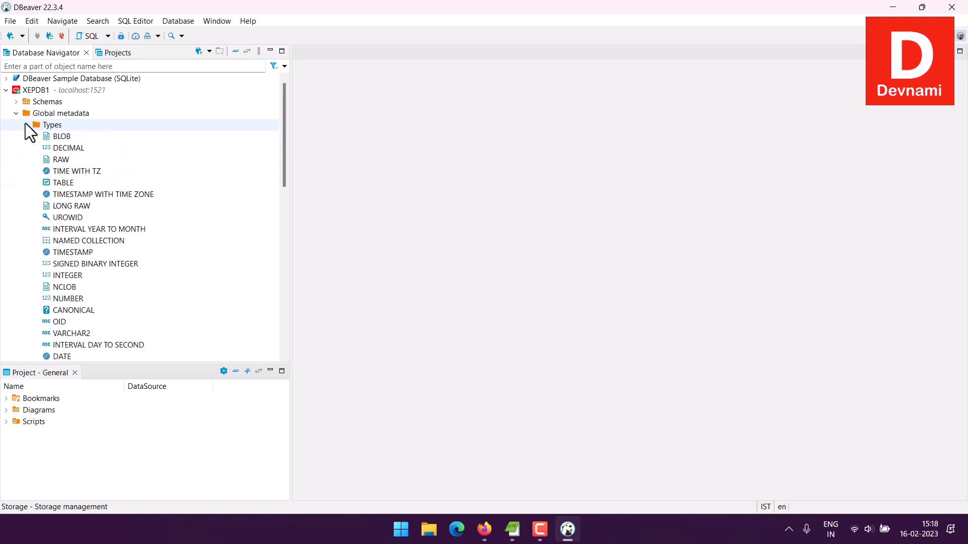
scroll(85, 145, "down", 5)
scroll(86, 145, "down", 8)
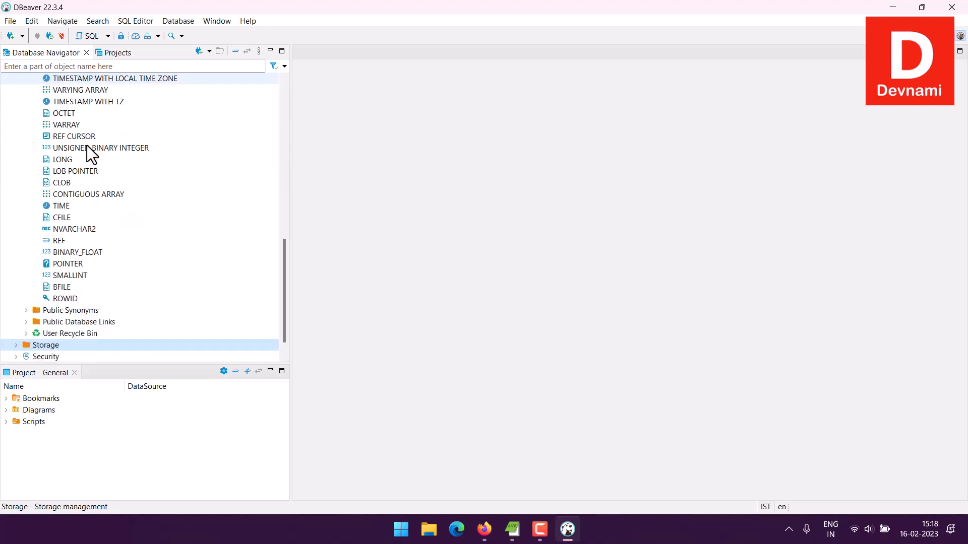
scroll(87, 145, "up", 13)
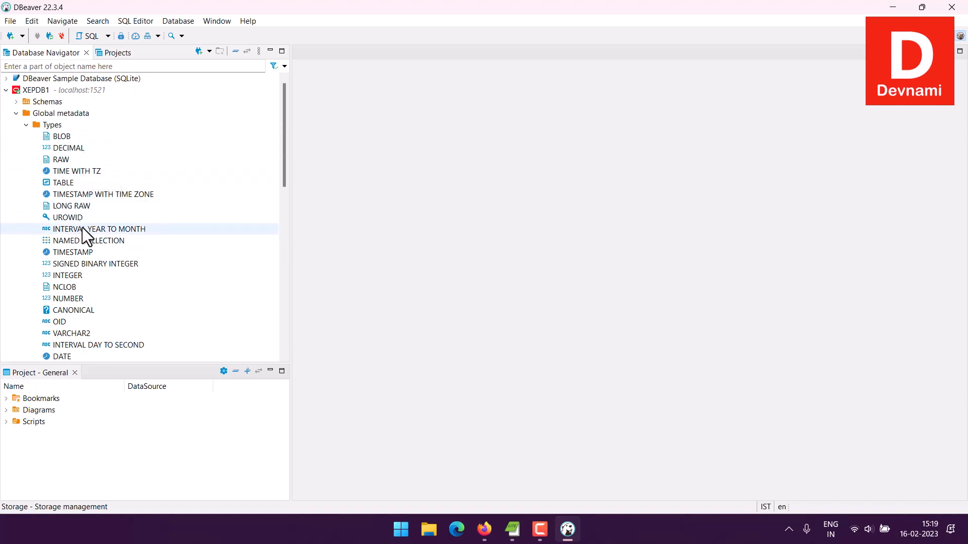
scroll(213, 255, "down", 1)
scroll(207, 256, "down", 10)
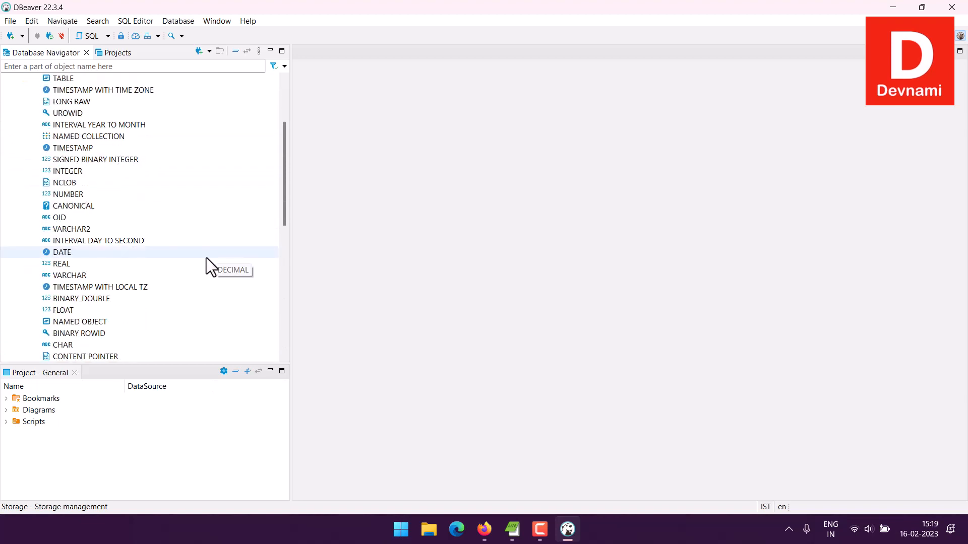
scroll(206, 254, "down", 2)
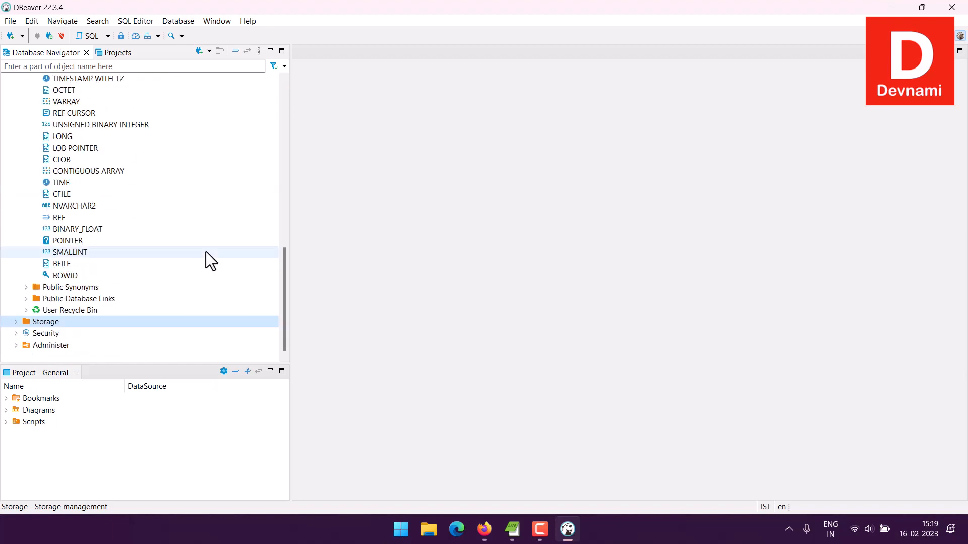
scroll(71, 194, "up", 7)
scroll(72, 195, "up", 7)
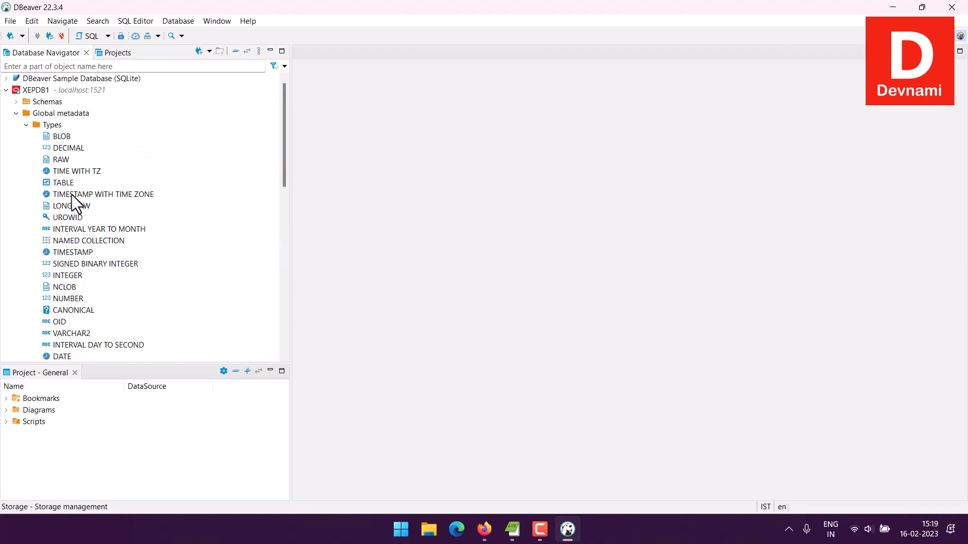
left_click(26, 124)
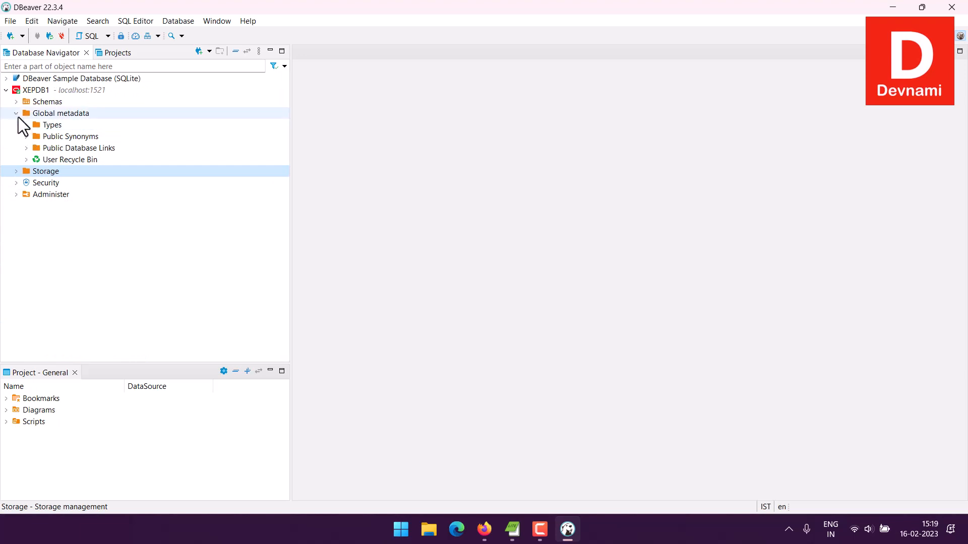
left_click(16, 114)
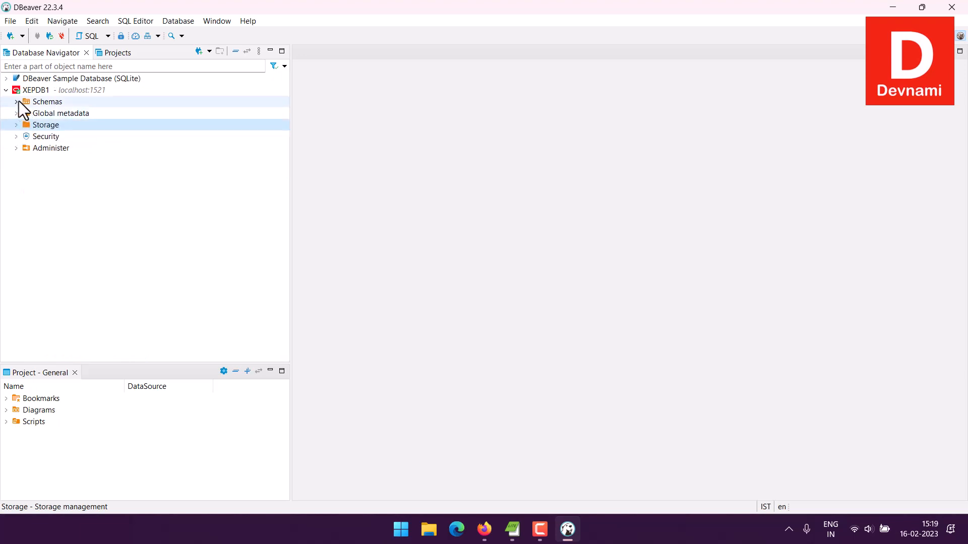
Look through the list of schemas in XEPDB1 and collapse the Schemas folder
left_click(18, 101)
scroll(189, 127, "down", 3)
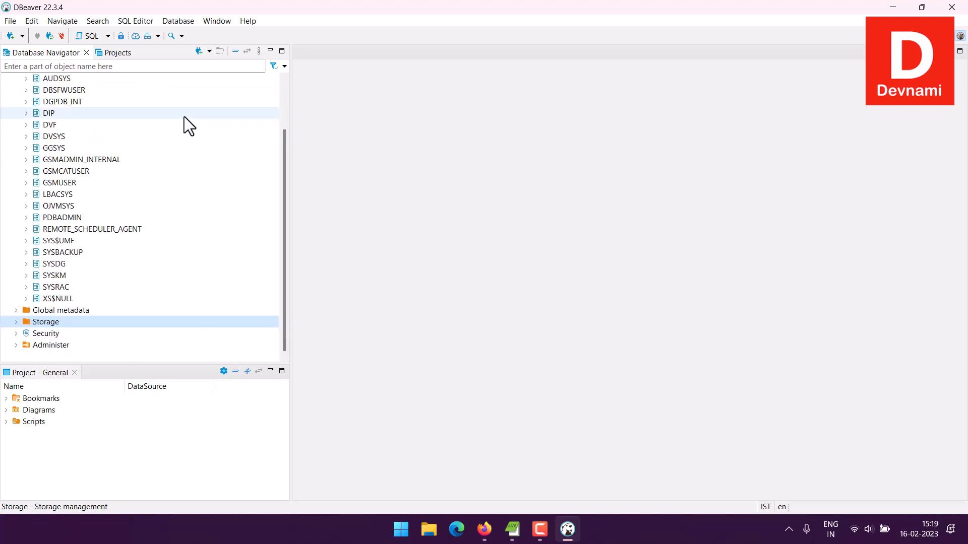
scroll(183, 116, "up", 3)
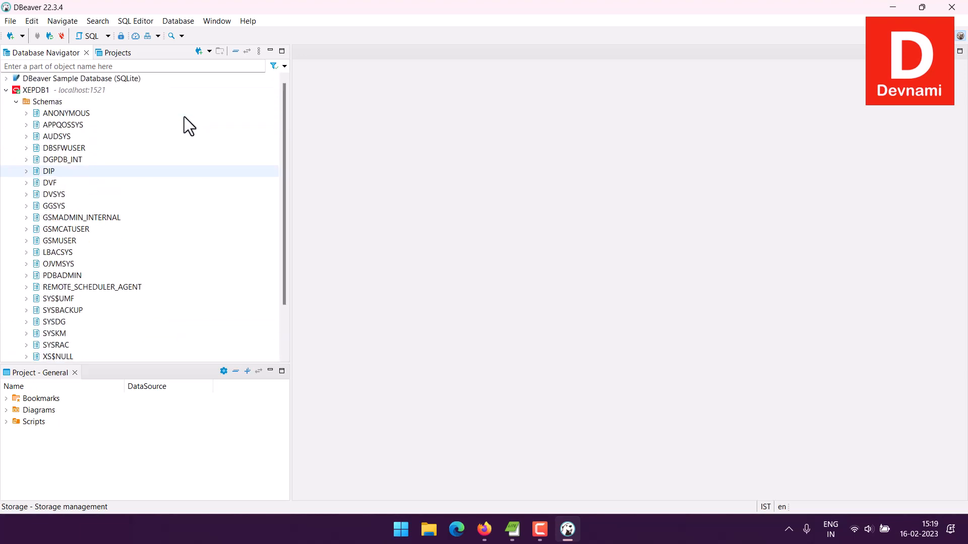
left_click(16, 102)
Open the new schema form for XEPDB1, review its schema/user name and password fields, and close it without creating a schema
right_click(58, 103)
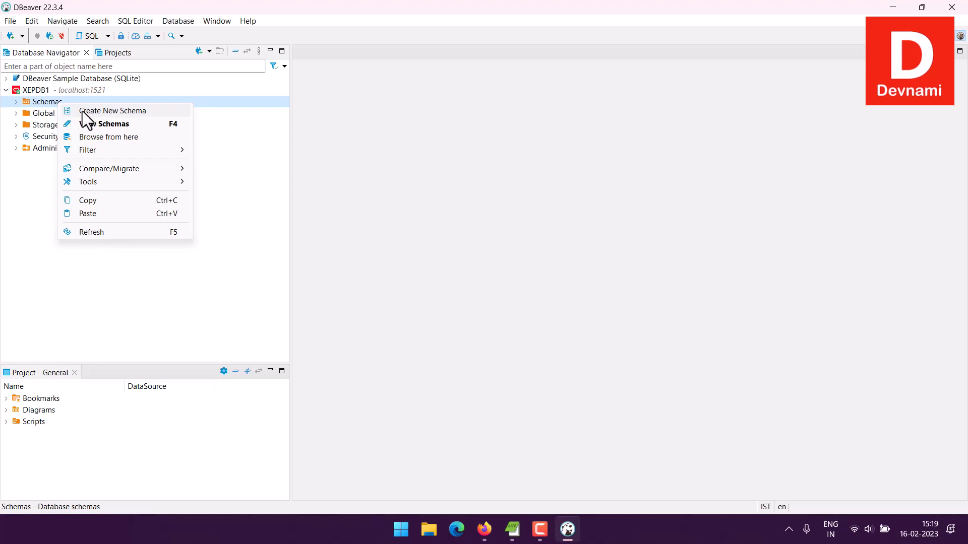
left_click(100, 111)
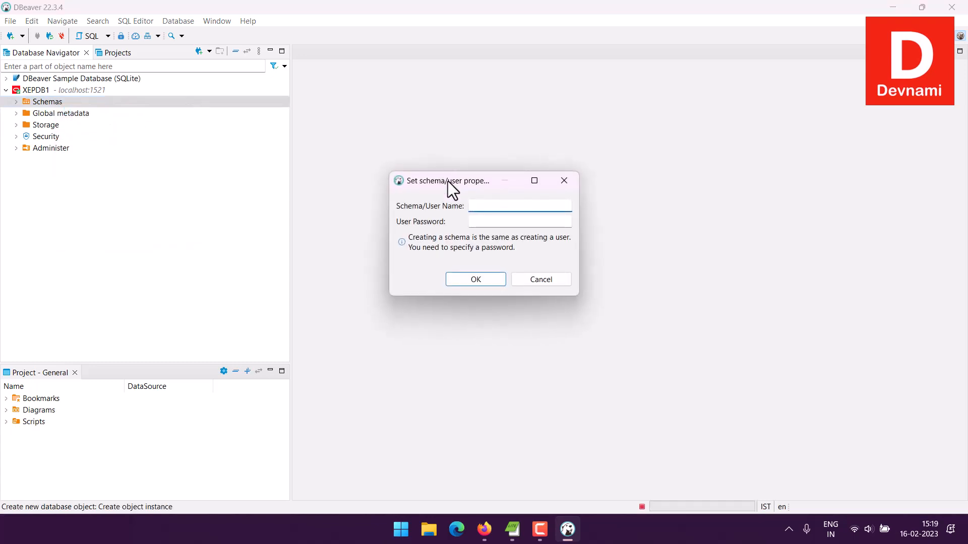
left_click(530, 225)
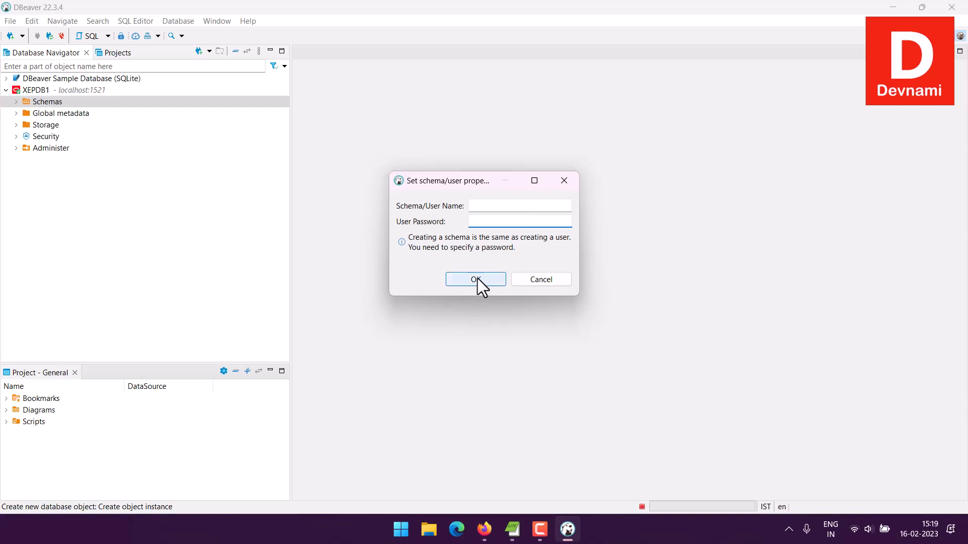
left_click(564, 180)
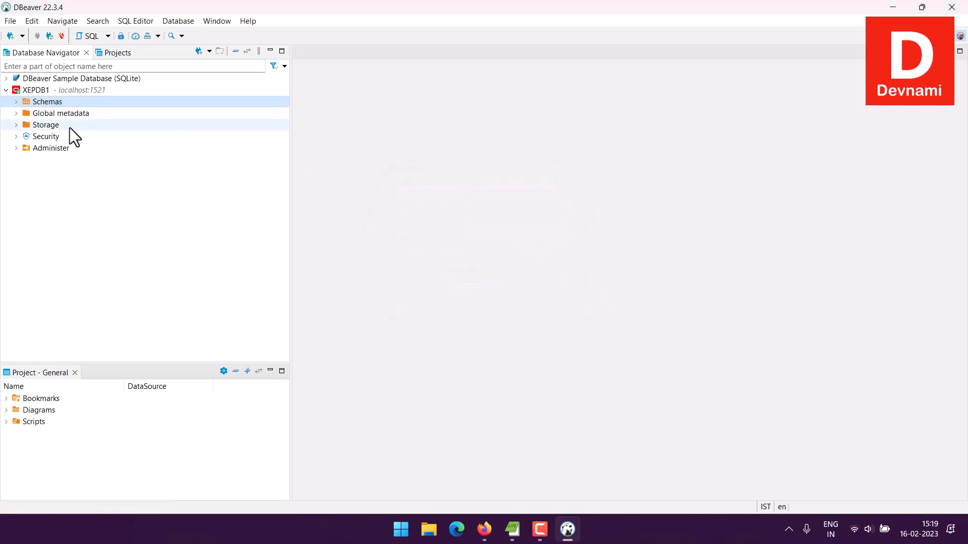
Expand XEPDB1's Schemas folder again to review the existing schemas, and collapse it
left_click(16, 102)
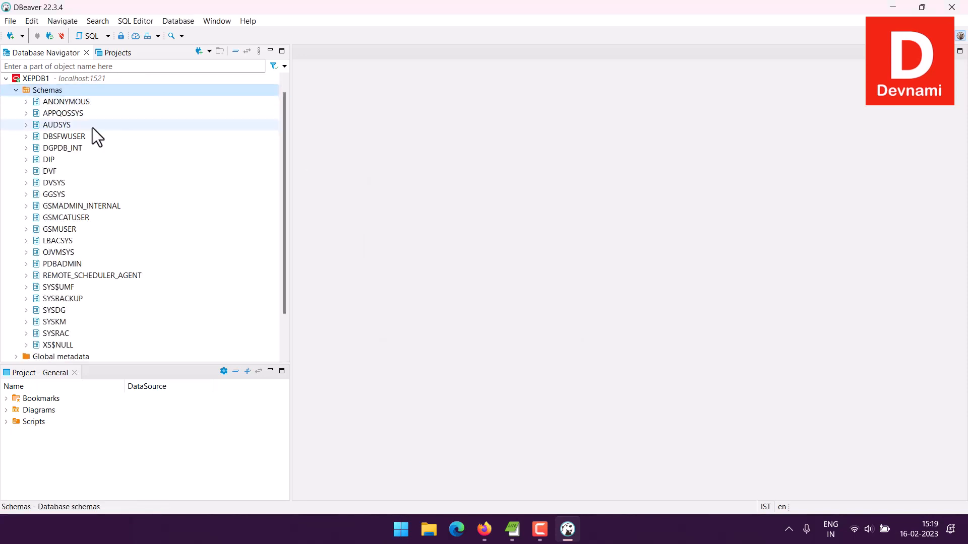
scroll(117, 143, "up", 2)
left_click(15, 103)
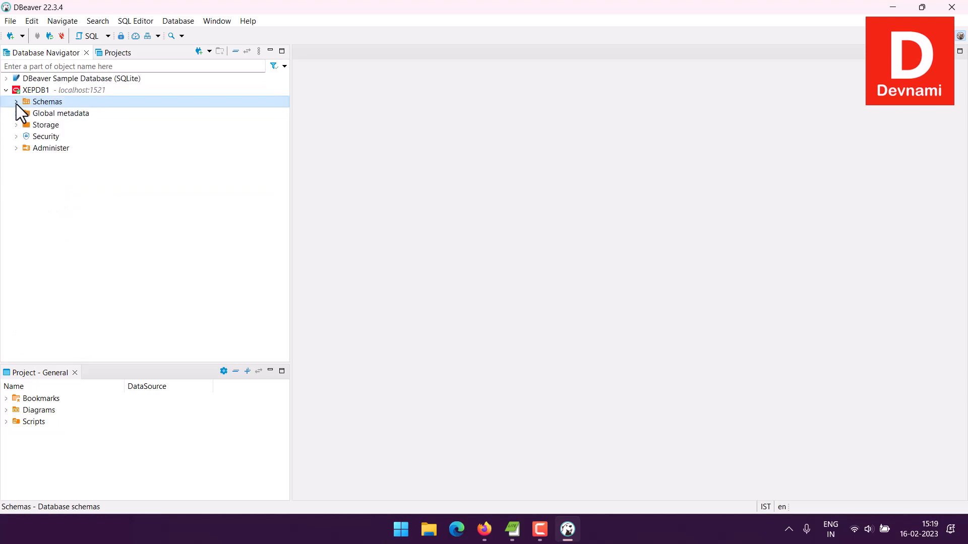